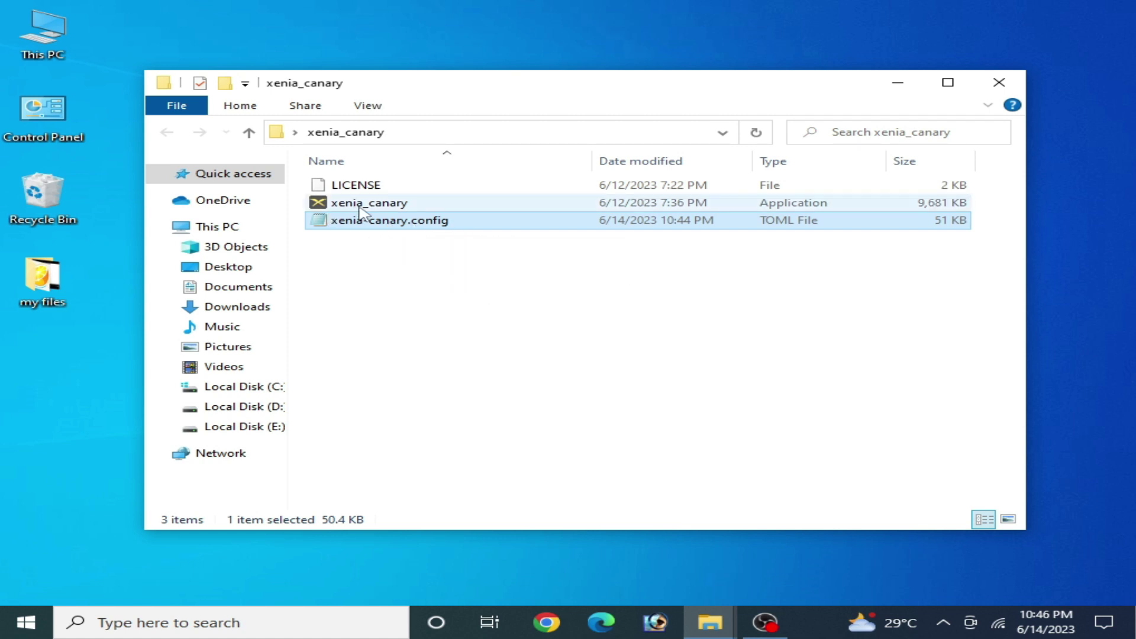
After checking Documents > xenia, open xenia-canary.config in Notepad with 'Always use' kept on.
click(251, 288)
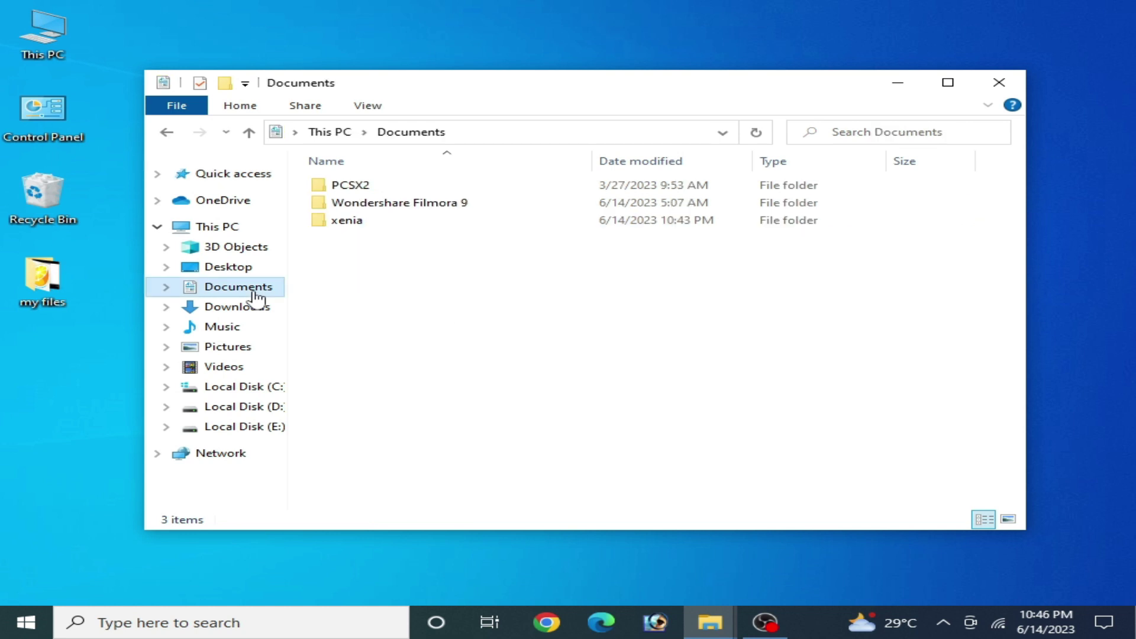
double_click(347, 220)
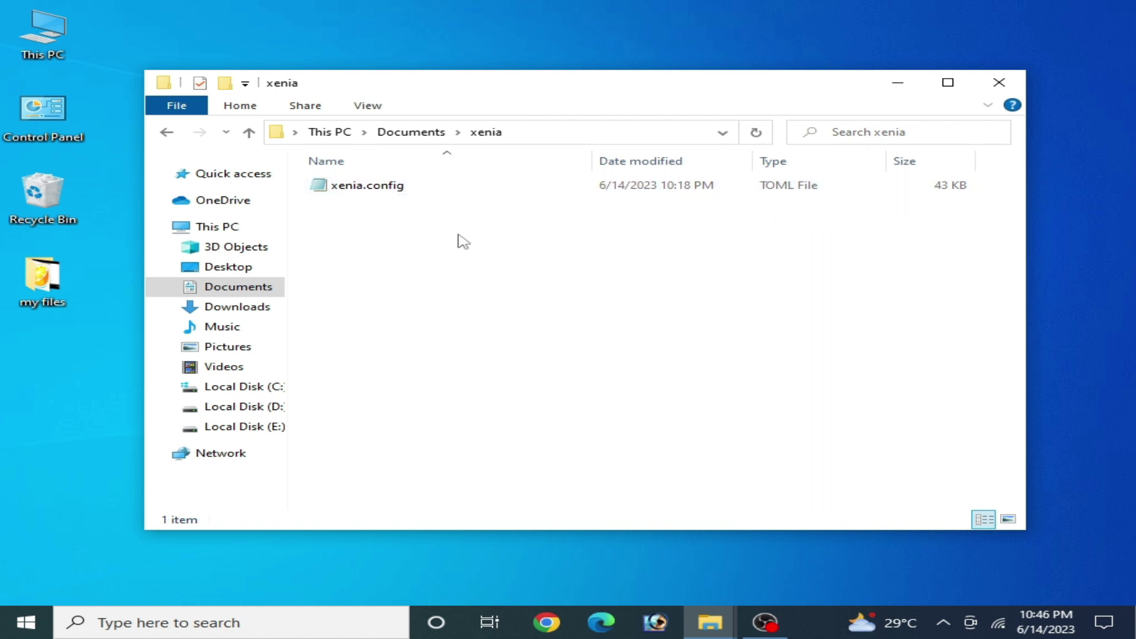
click(166, 132)
click(166, 132)
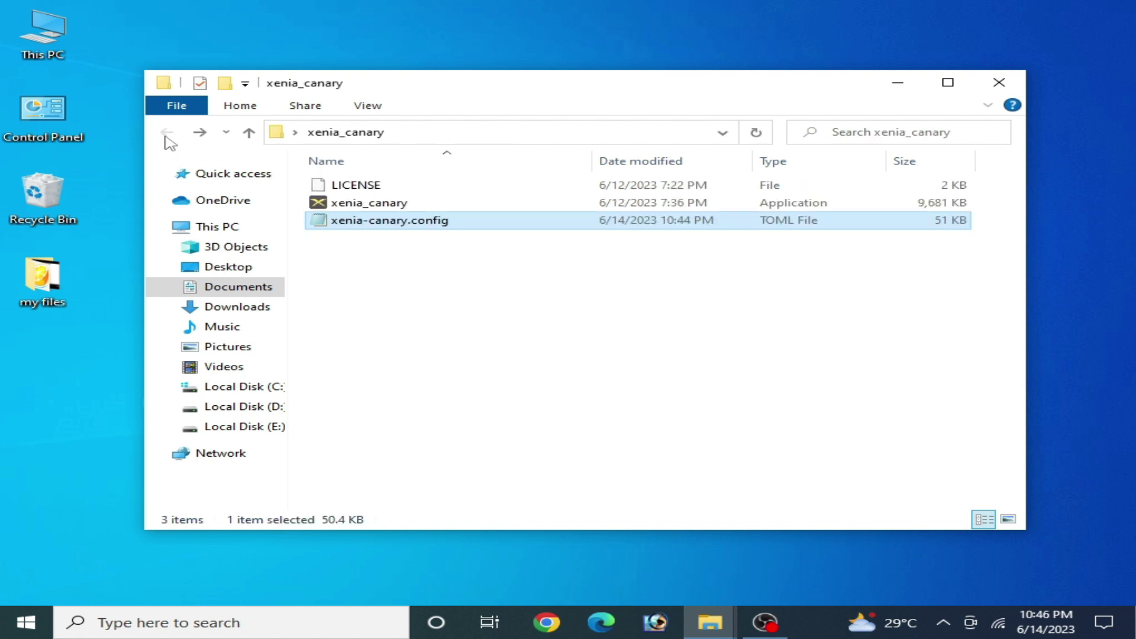
right_click(413, 225)
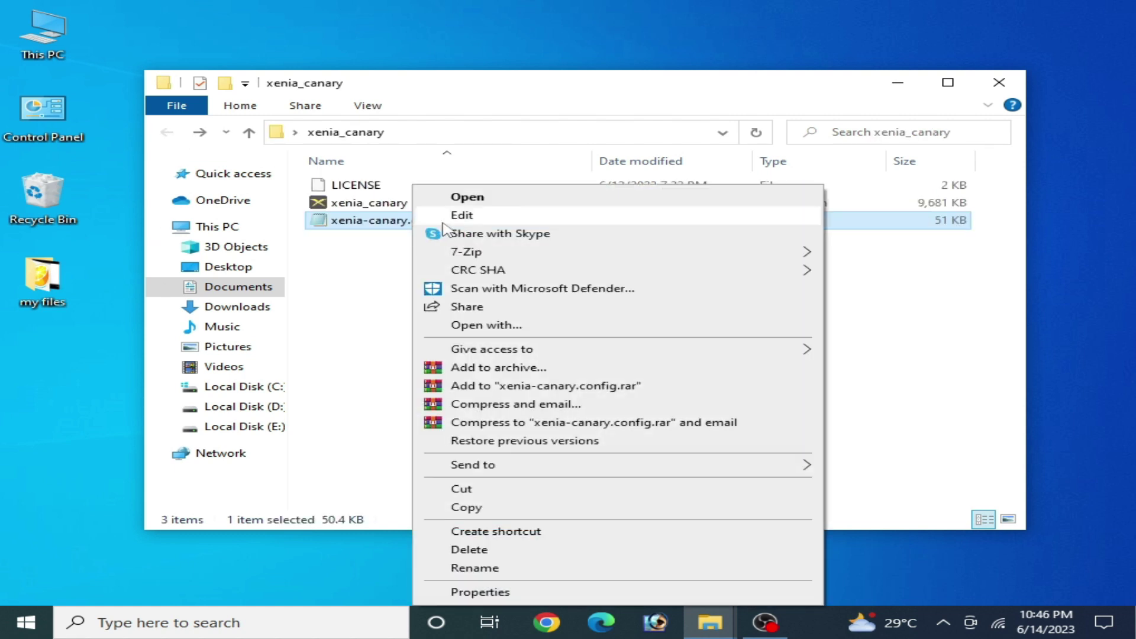
click(483, 330)
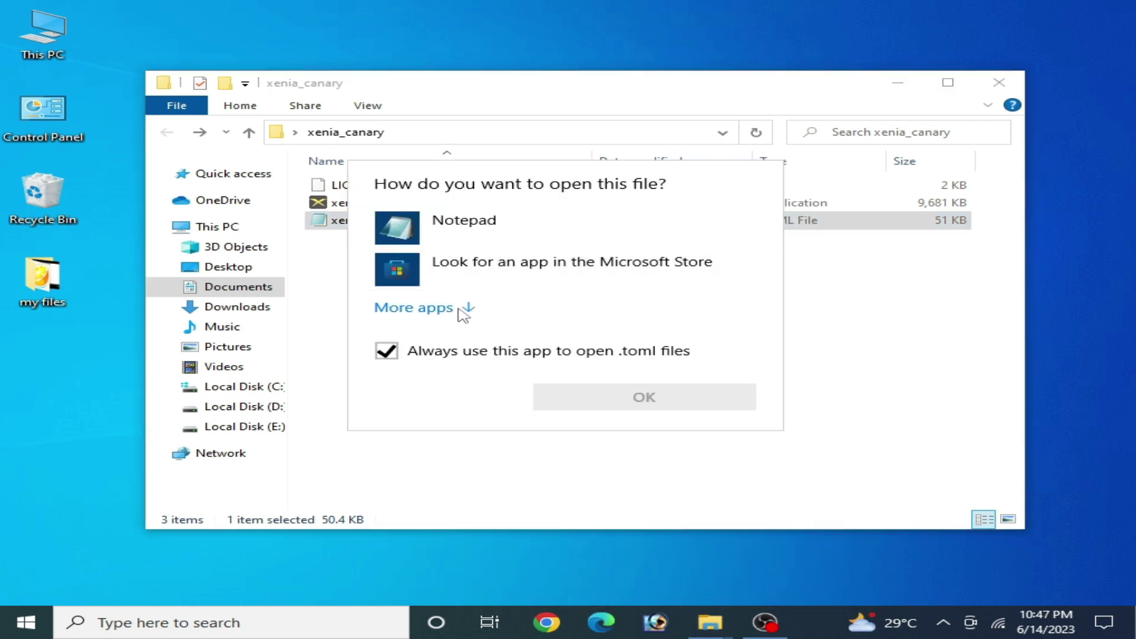
click(464, 314)
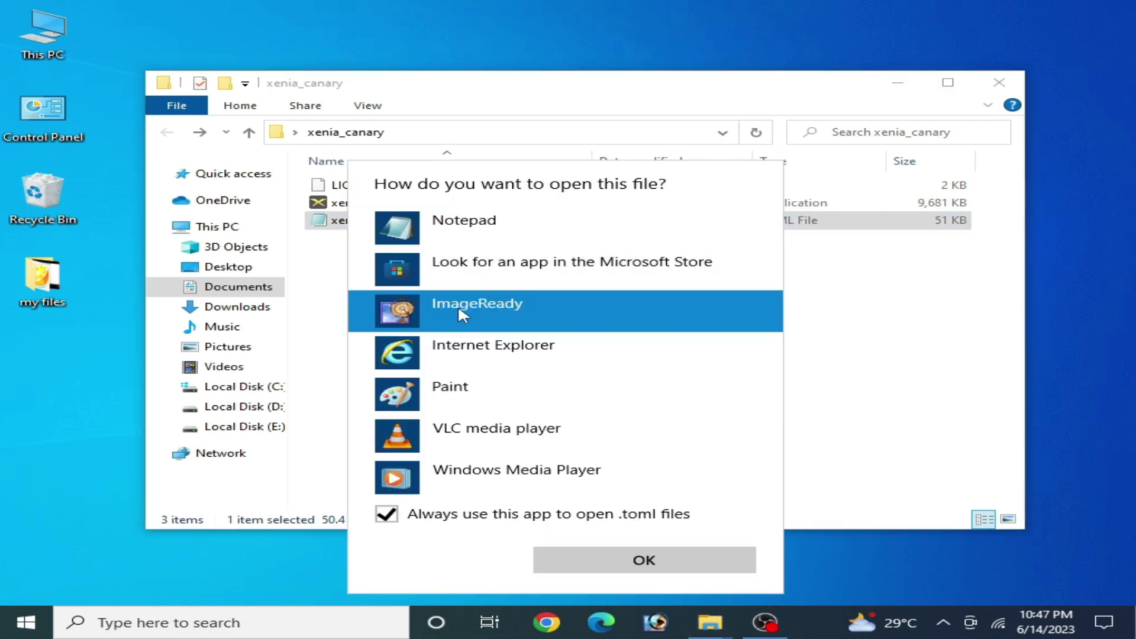
click(465, 229)
click(579, 558)
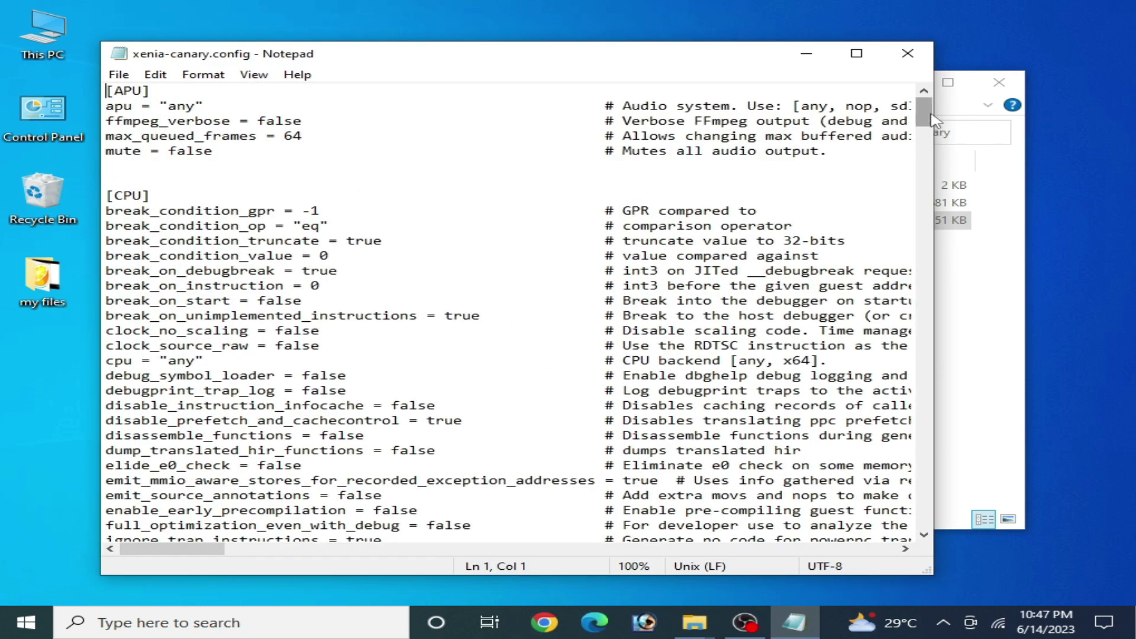
Scroll the config down to the [D3D12] section showing d3d12_adapter = -1.
drag(931, 119, 927, 176)
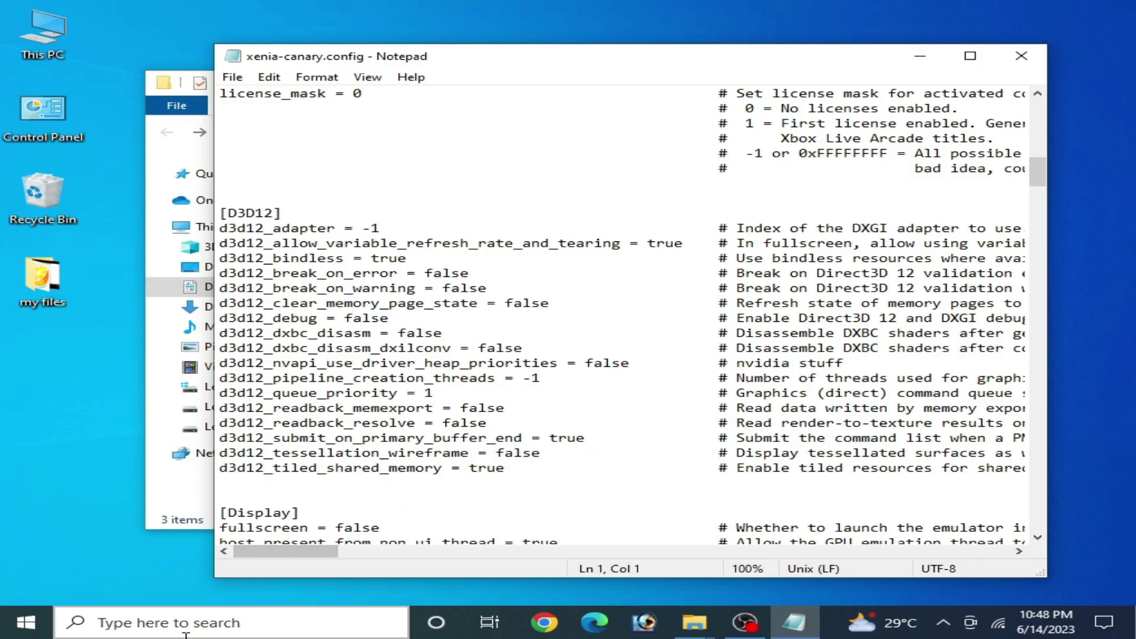
Launch dxdiag and confirm the system reports DirectX 12 on Windows 10 Pro 64-bit.
click(185, 628)
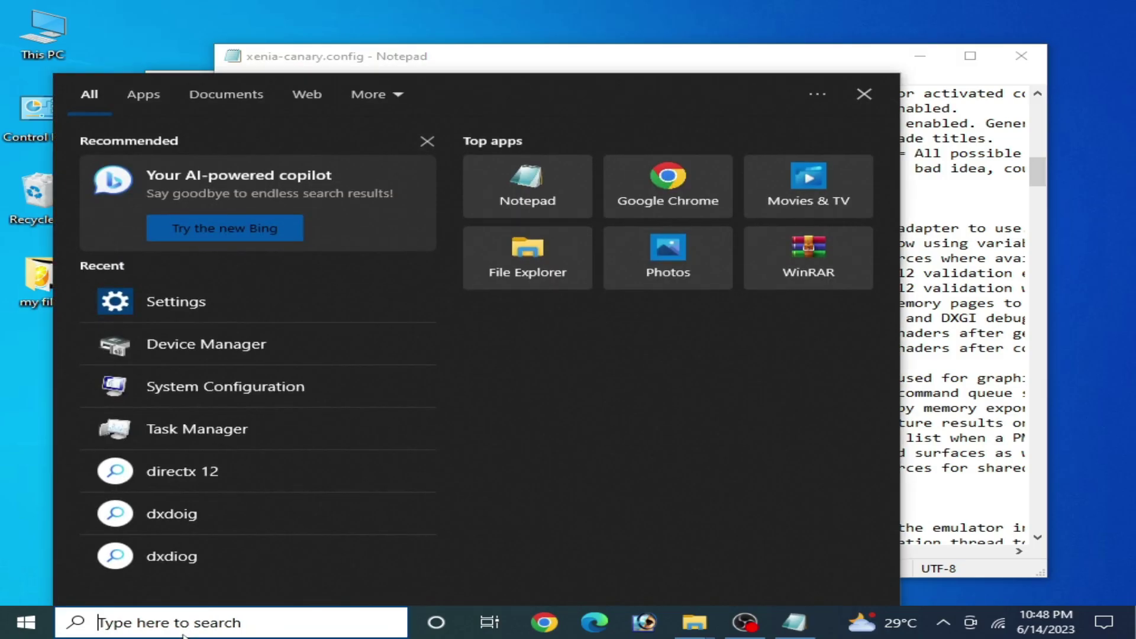
text(dxd)
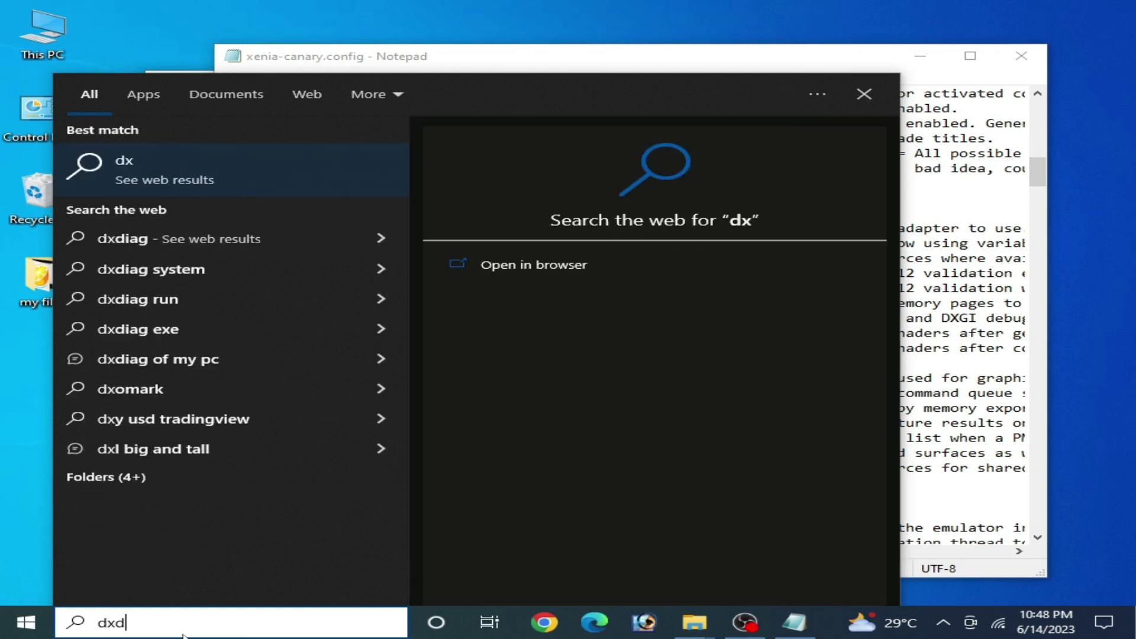
text(iag)
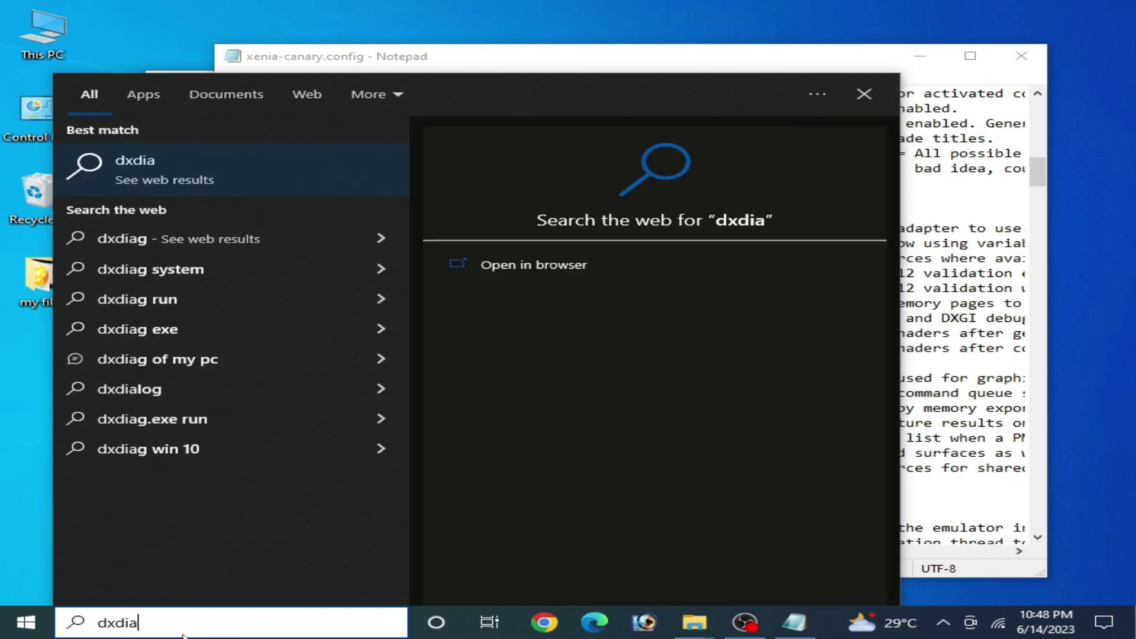
click(158, 172)
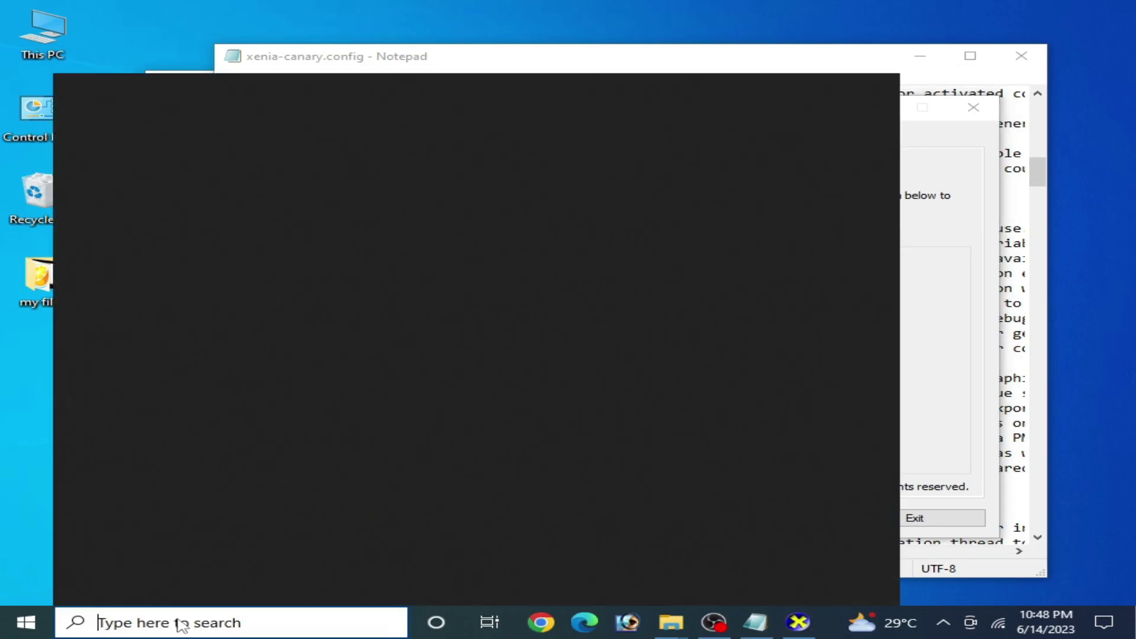
click(180, 622)
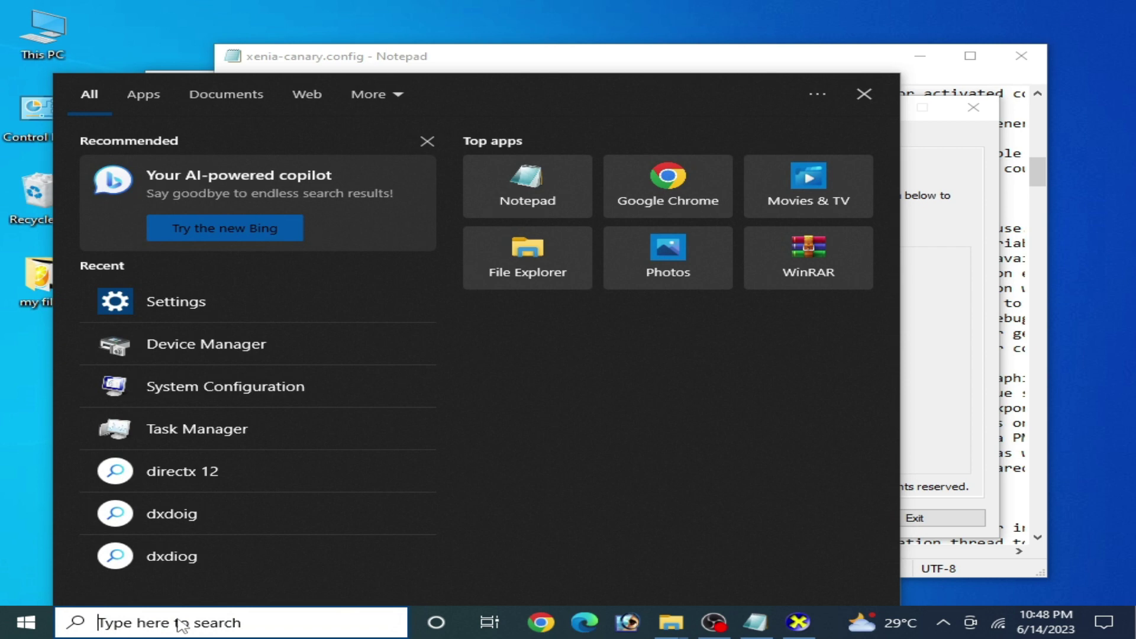
Find the NVIDIA GeForce GTX 750 under Display adapters in Device Manager, then close it.
text(device manager)
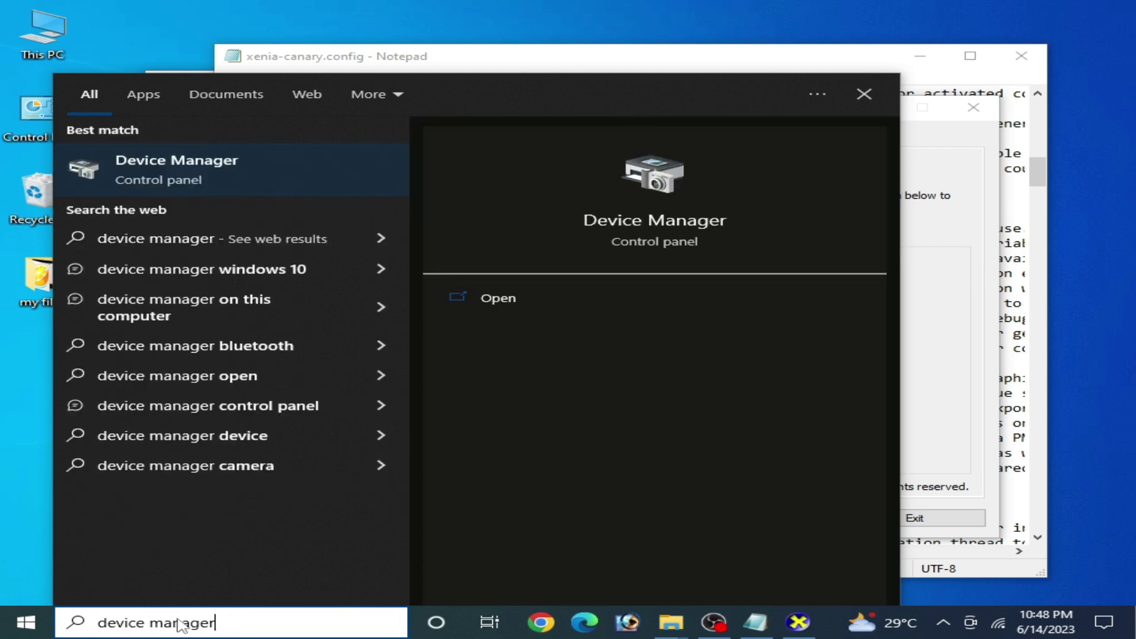
click(183, 173)
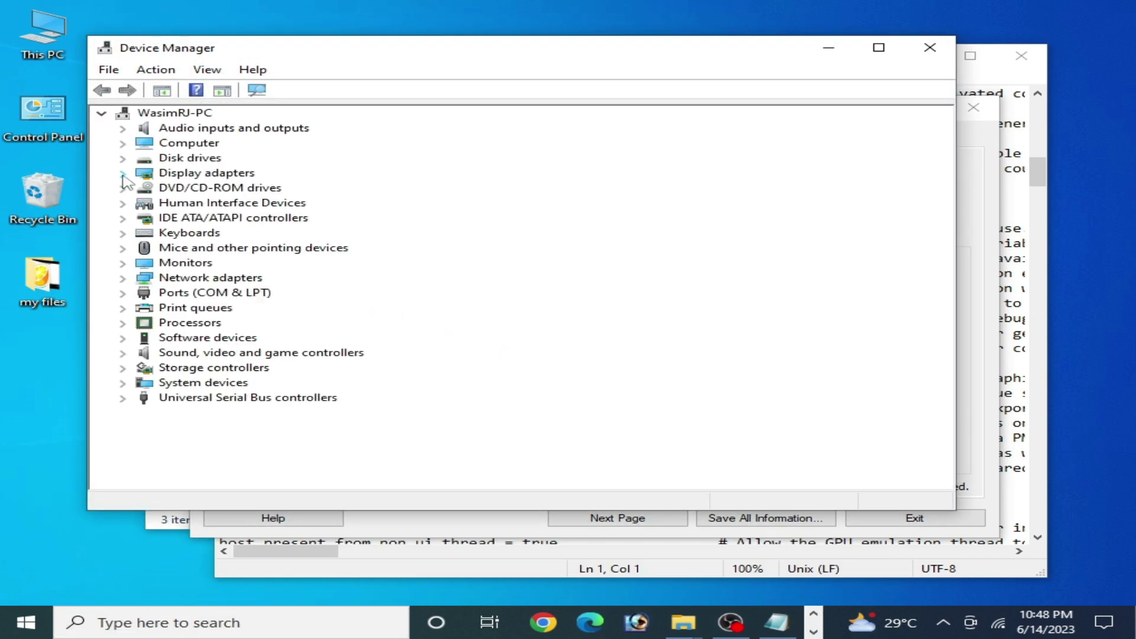
click(122, 173)
click(245, 188)
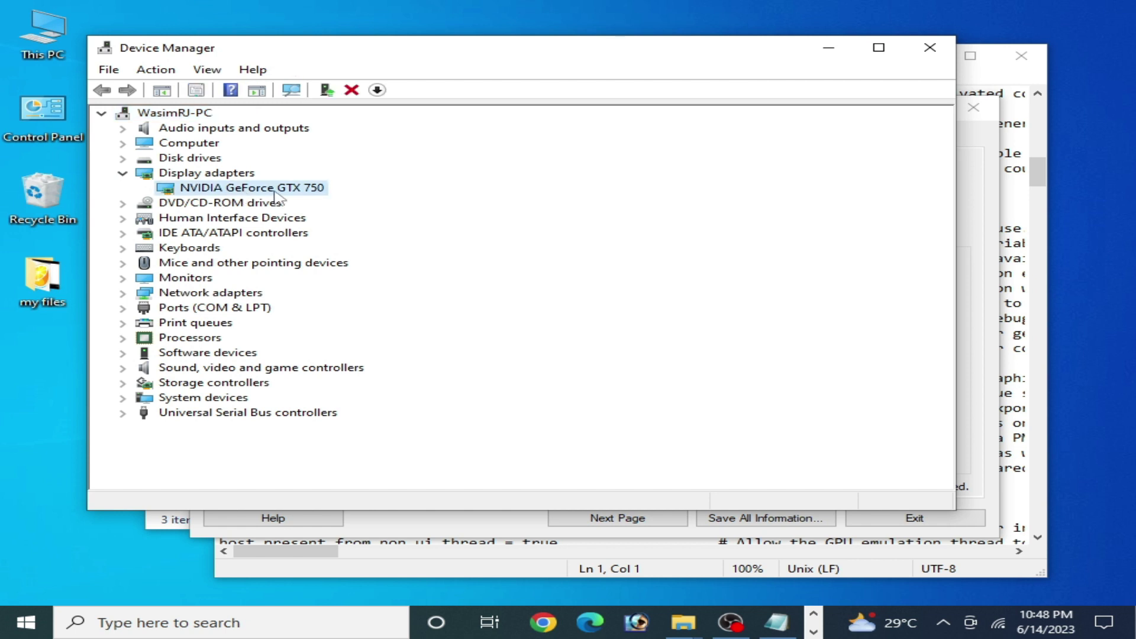
right_click(244, 191)
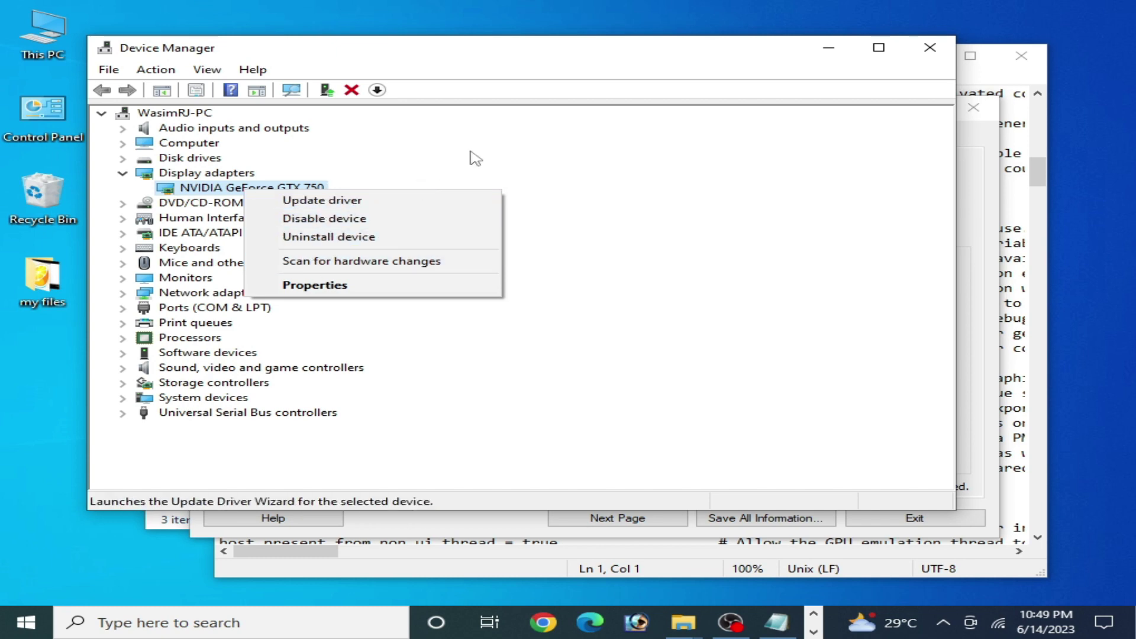
click(553, 57)
click(921, 52)
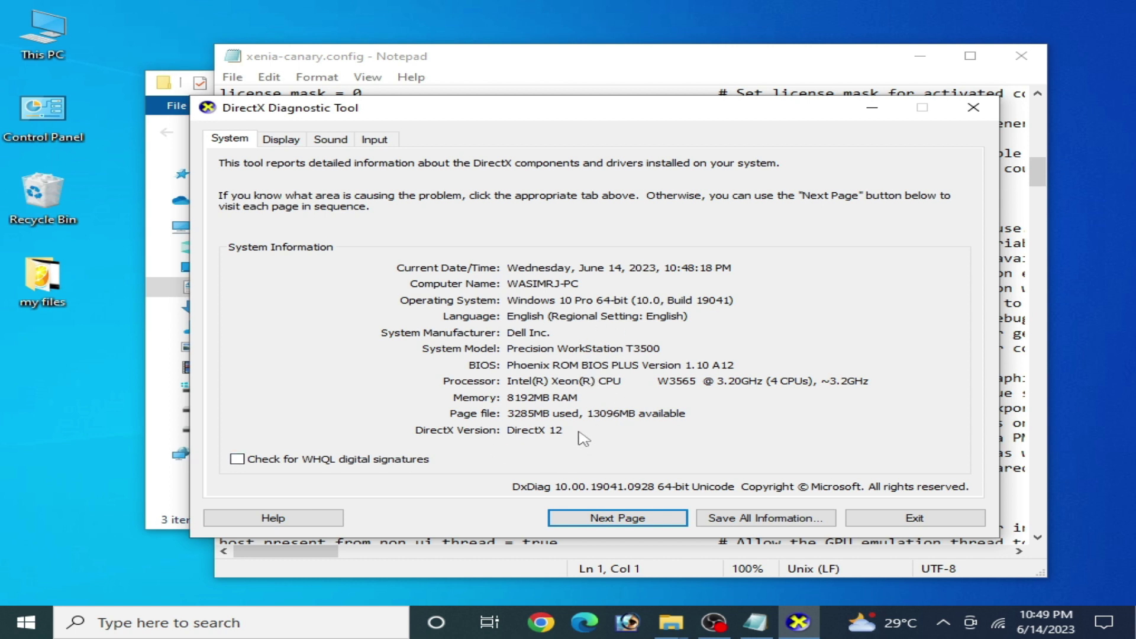
Close DirectX Diagnostic Tool, change d3d12_adapter to -2, save the config and close Notepad.
click(882, 516)
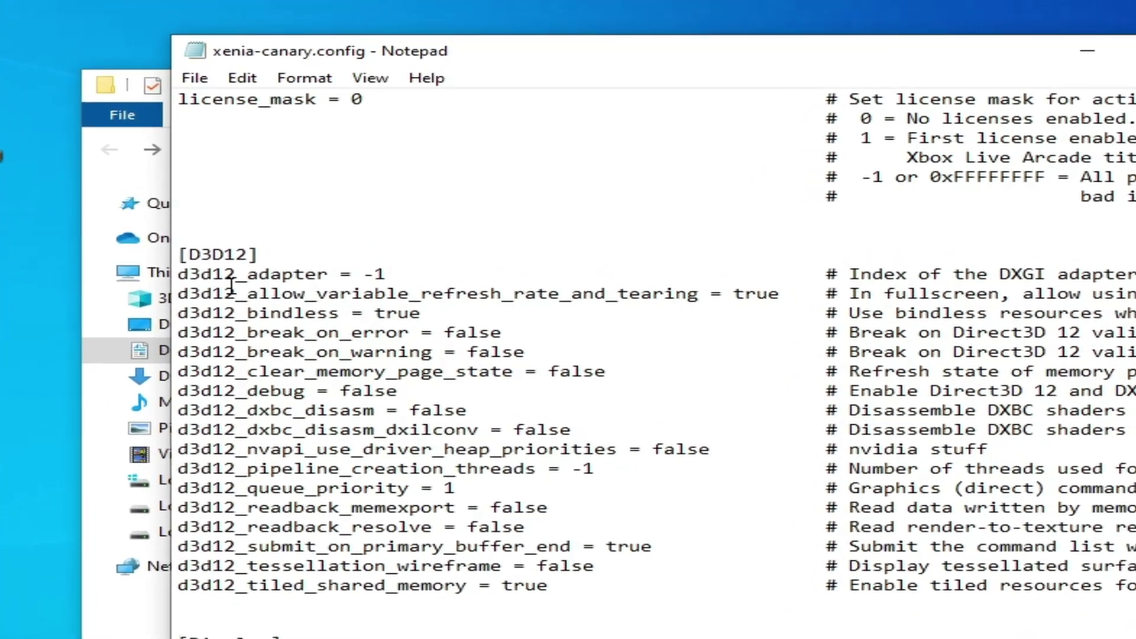
double_click(388, 276)
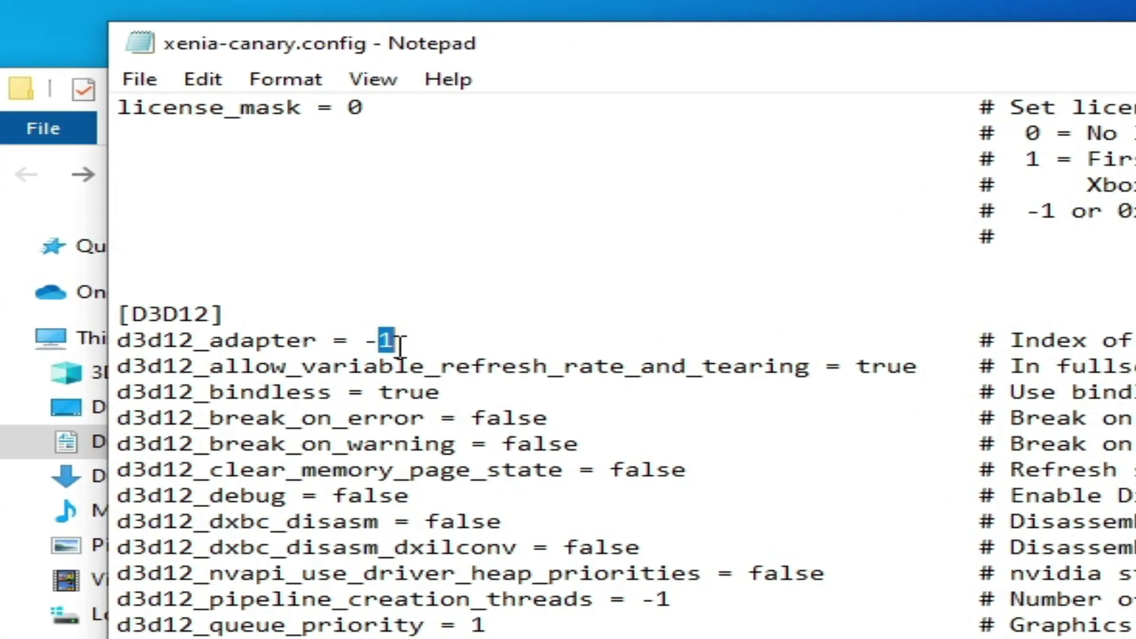
text(2)
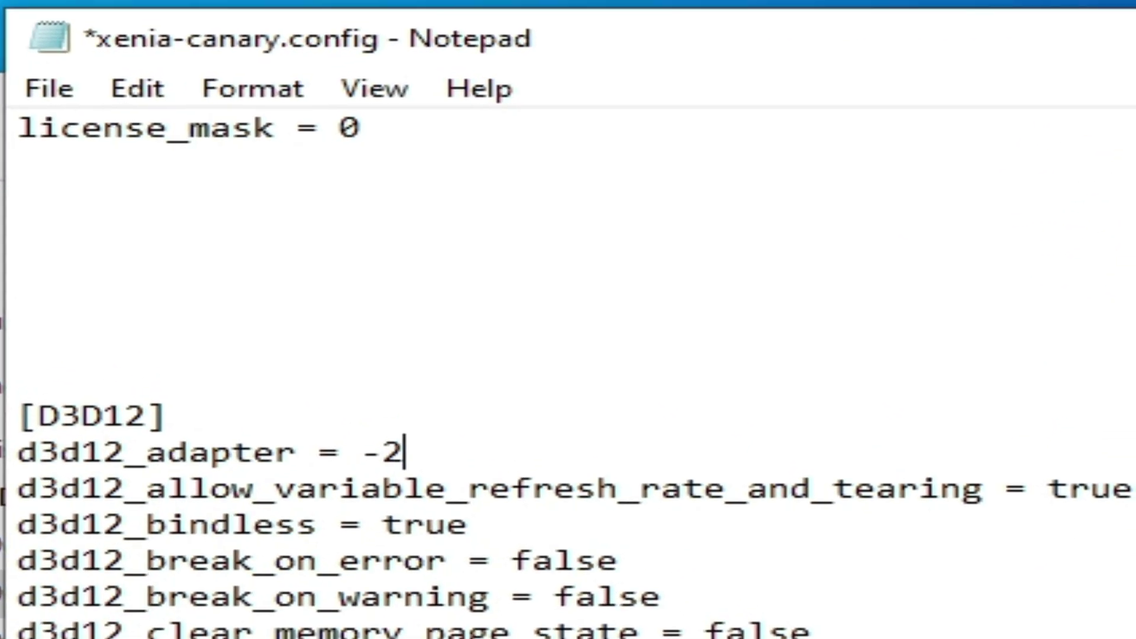
click(53, 90)
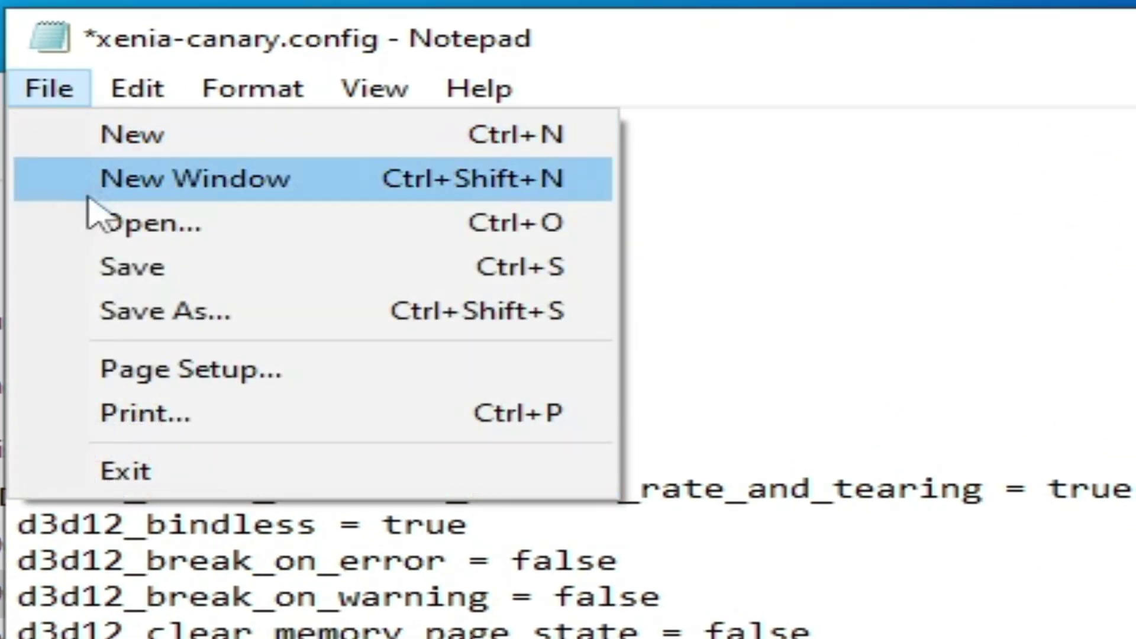
click(117, 276)
click(1032, 48)
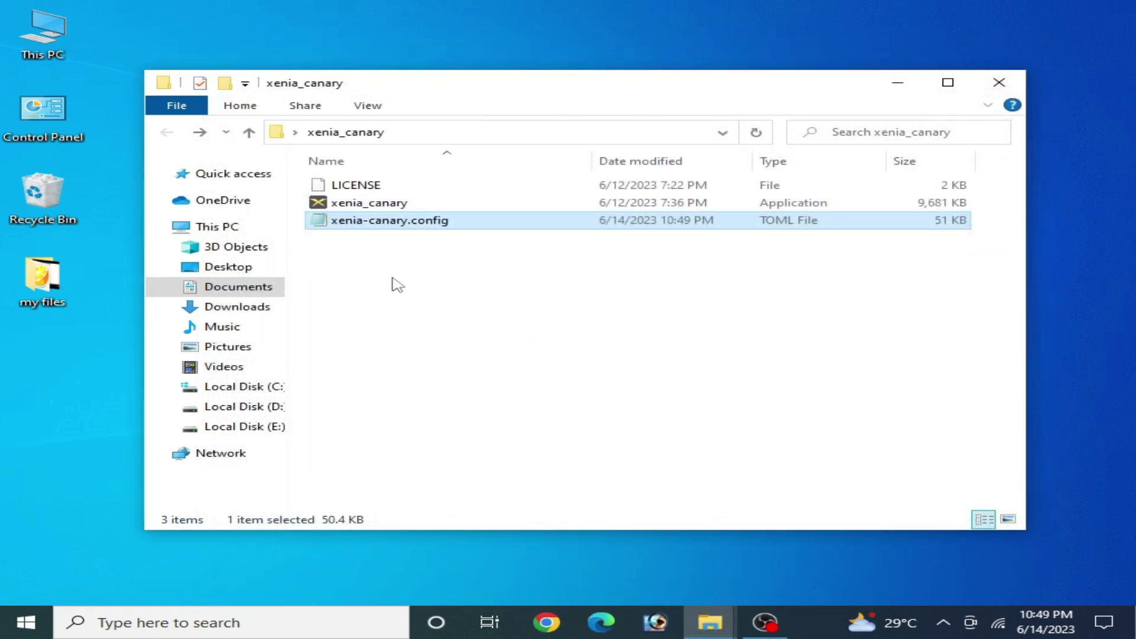
Reopen xenia-canary.config, change d3d12_adapter to -3, save and close it.
right_click(394, 221)
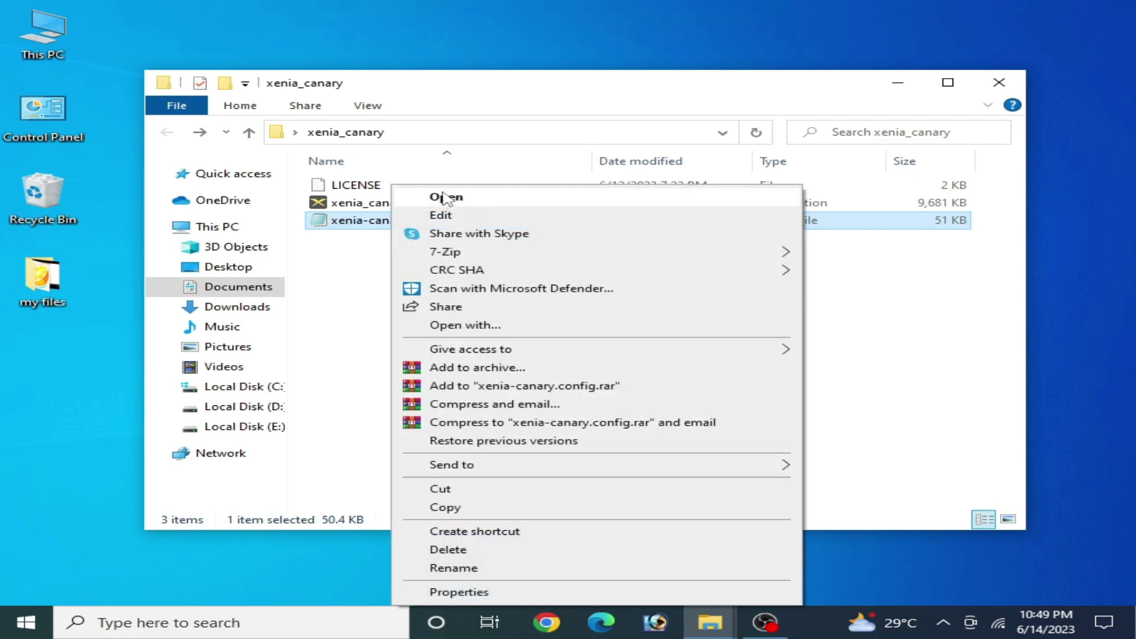
click(448, 197)
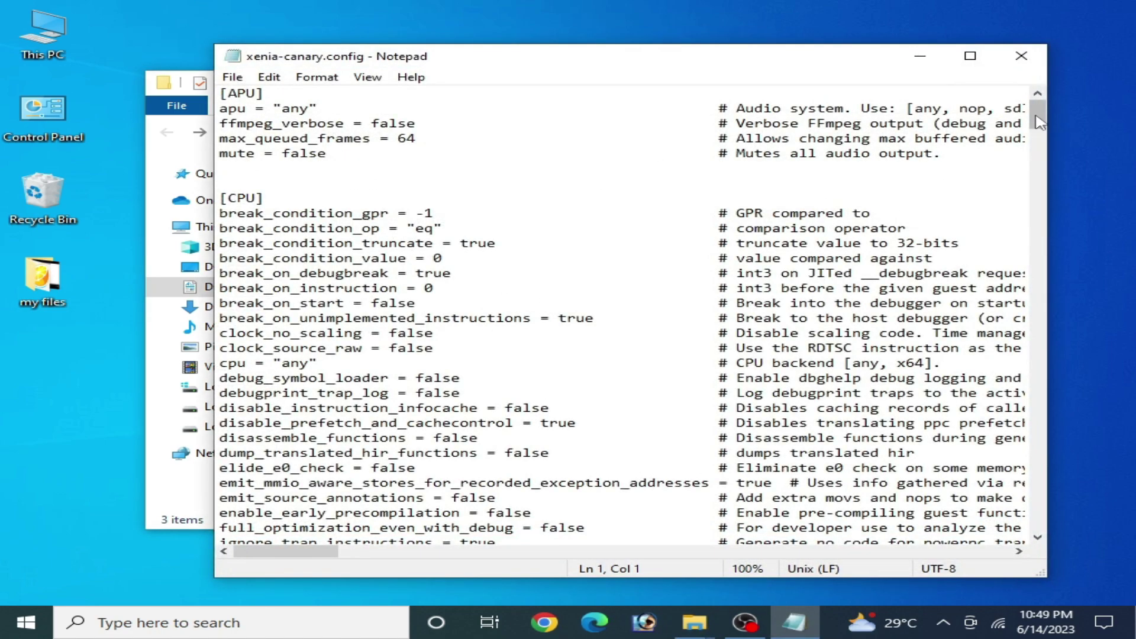
scroll(1040, 121, down, 17)
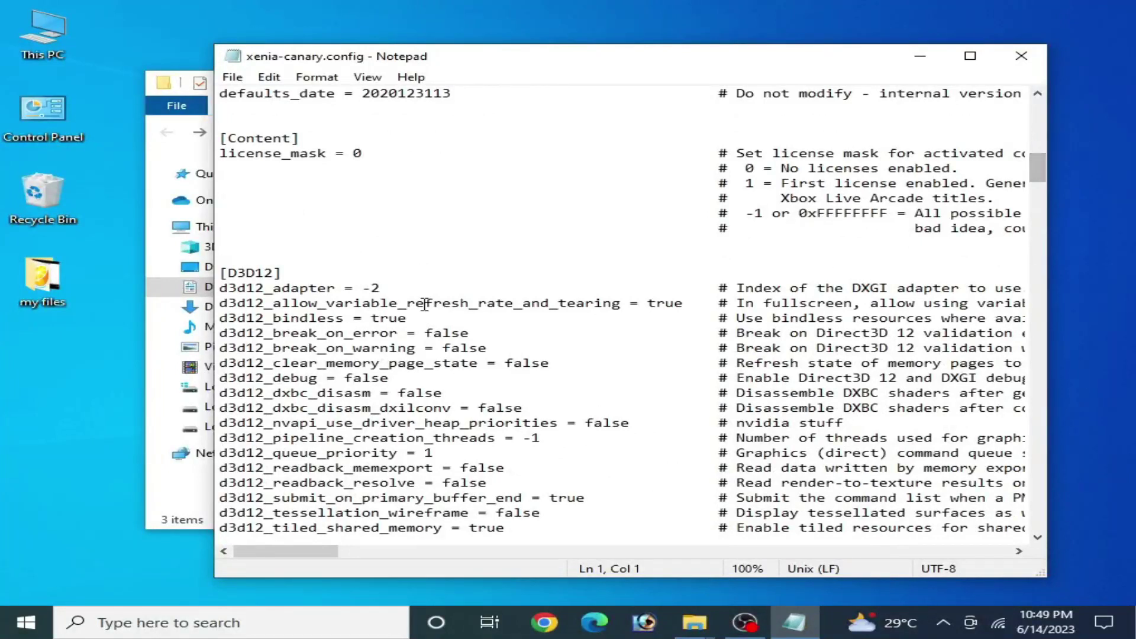
drag(371, 289, 382, 289)
text(3)
click(232, 77)
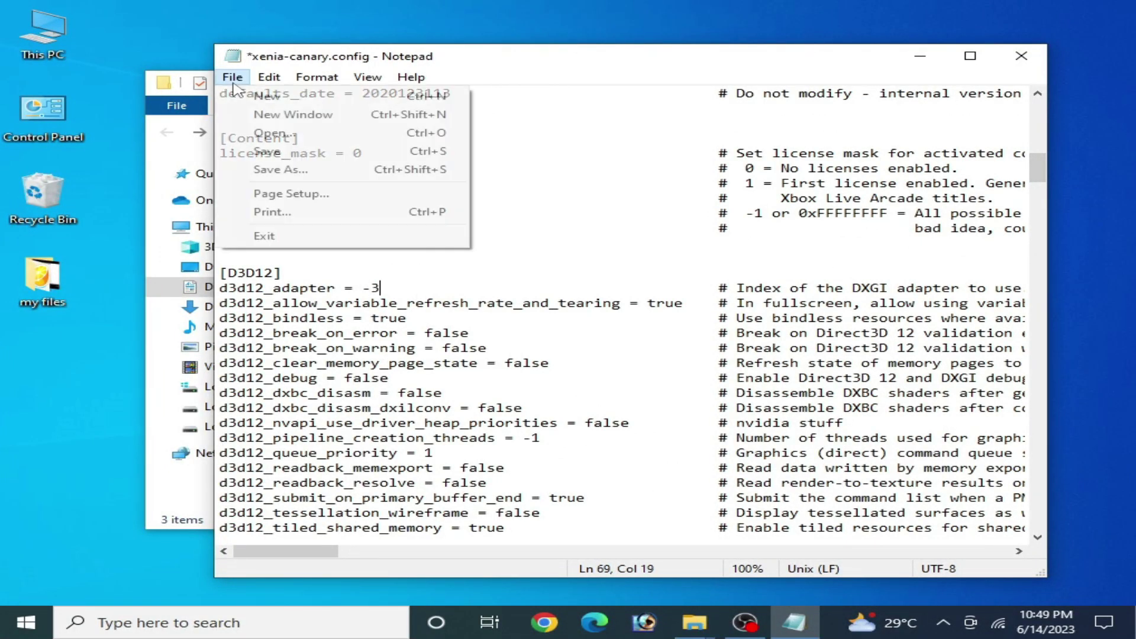
click(267, 152)
click(1020, 57)
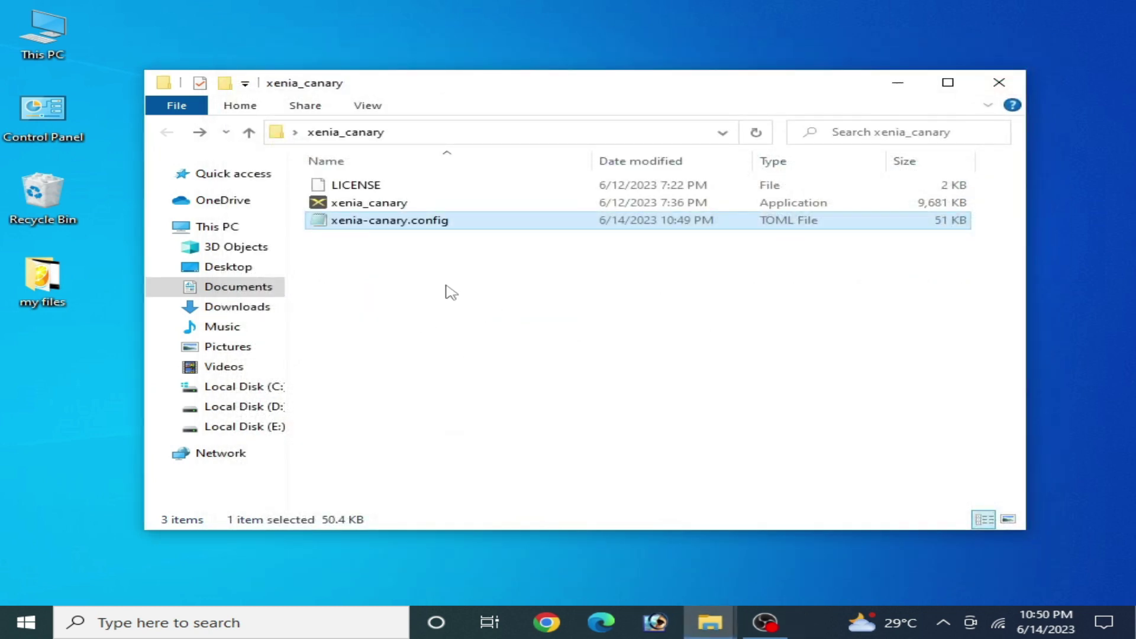
Reopen the config, change d3d12_adapter from -3 to -2, save and close Notepad.
right_click(401, 229)
click(441, 200)
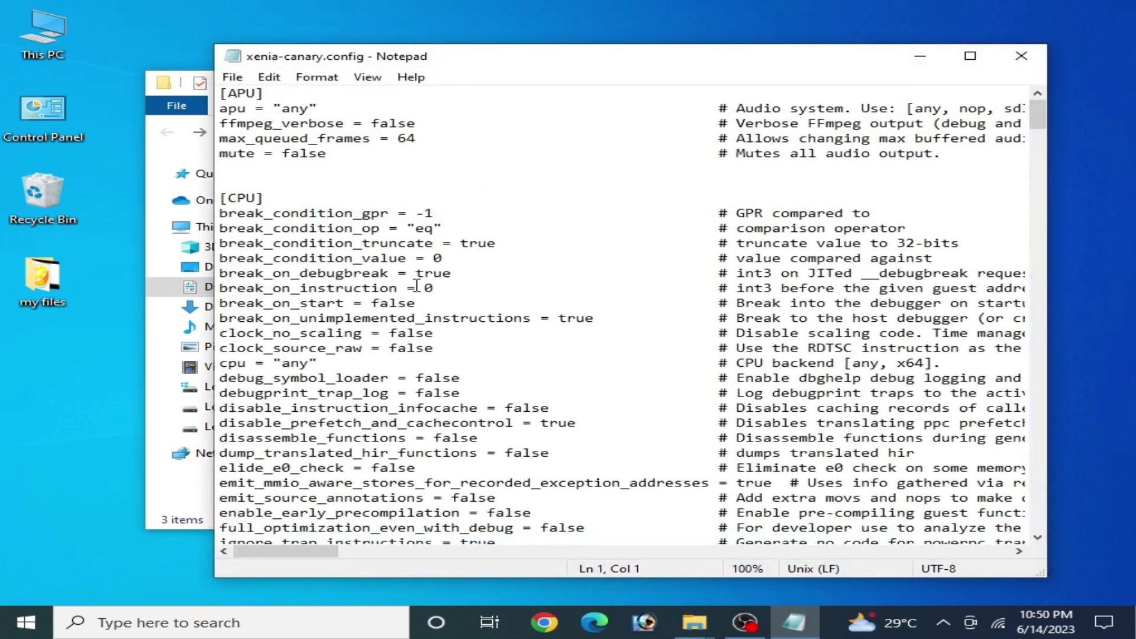
drag(1037, 115, 1049, 168)
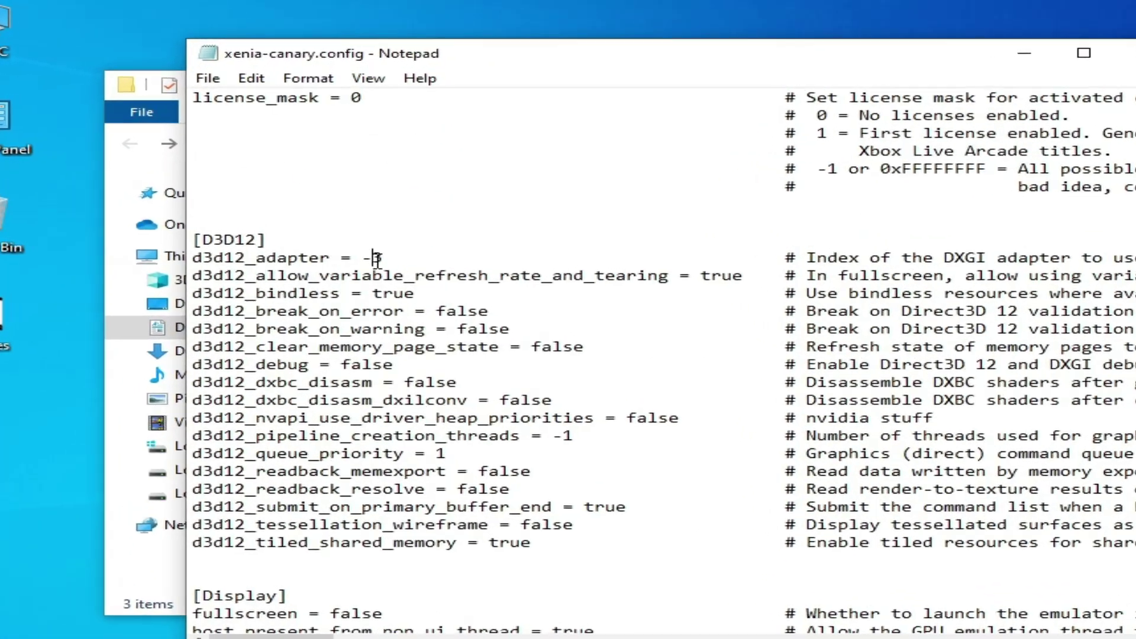
double_click(377, 229)
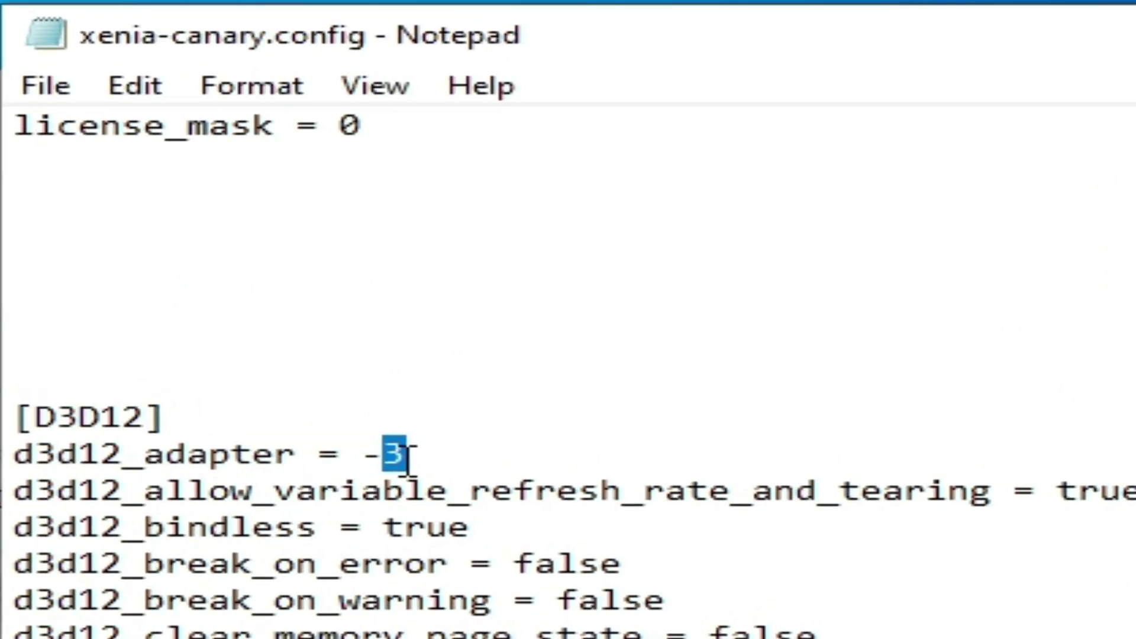
text(2)
click(45, 89)
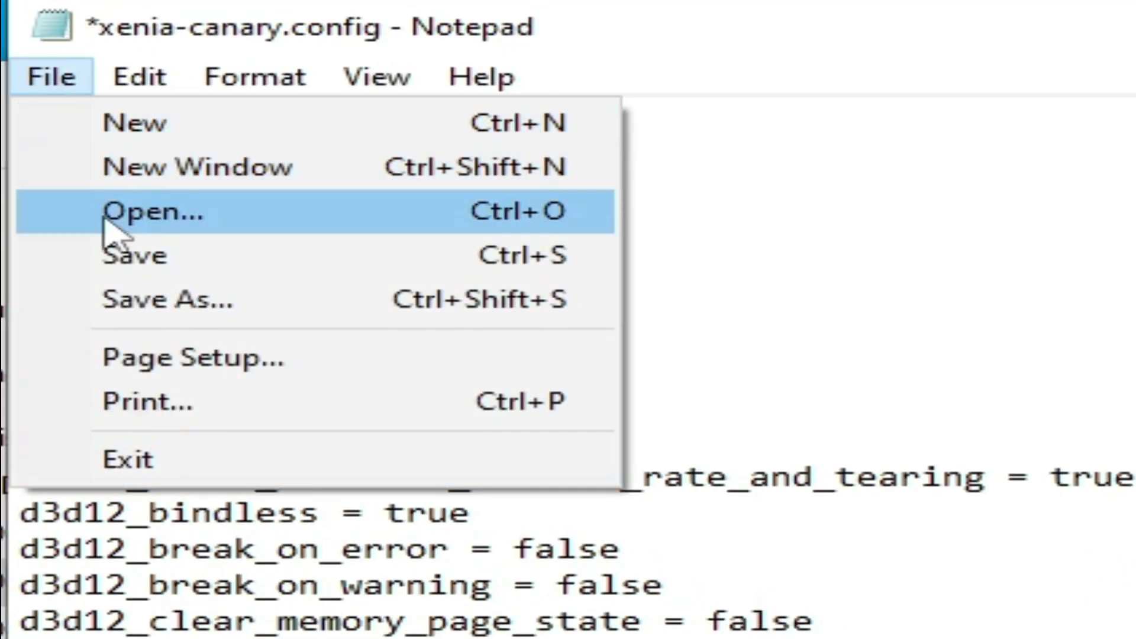
click(135, 261)
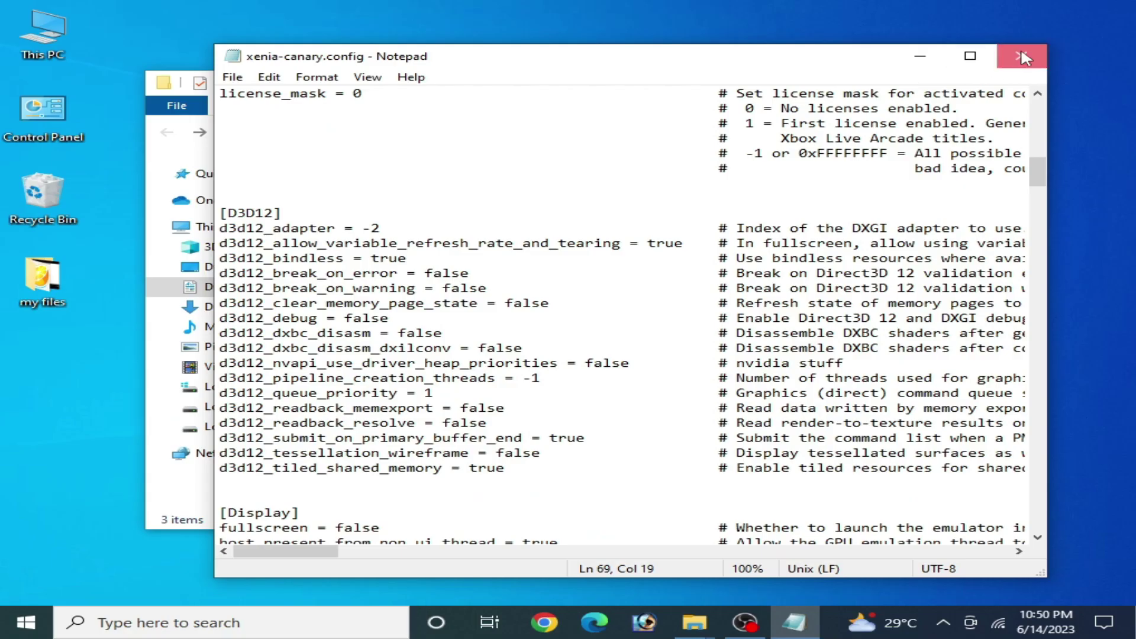
click(1027, 53)
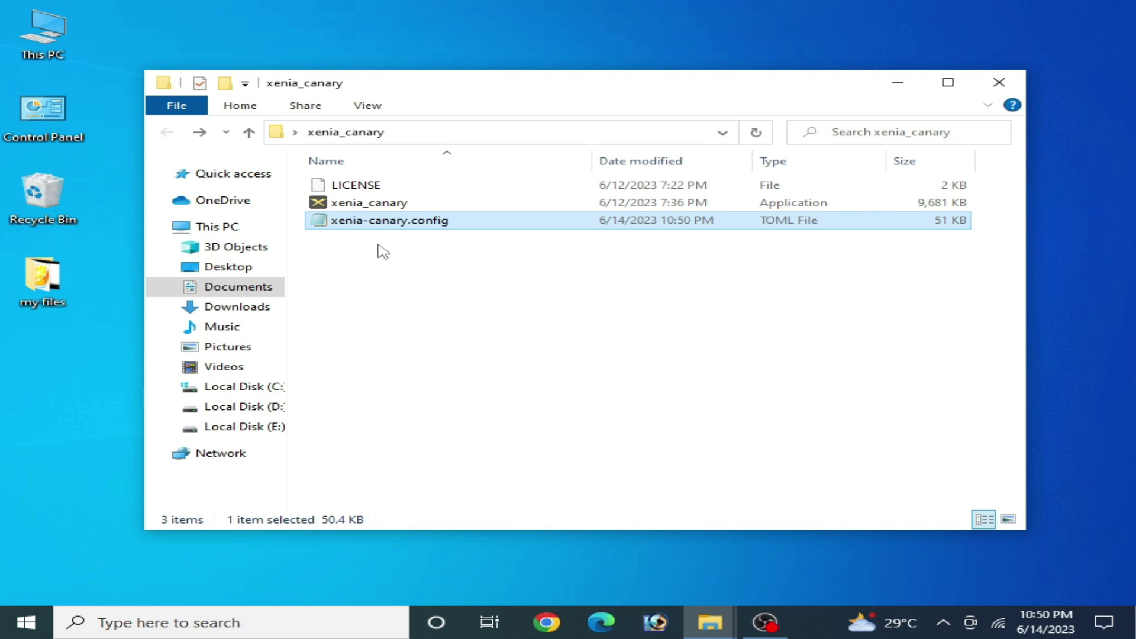
Reopen xenia-canary.config and scroll to gpu = "any" and its comment listing any, d3d12, vulkan, null.
right_click(397, 223)
click(432, 195)
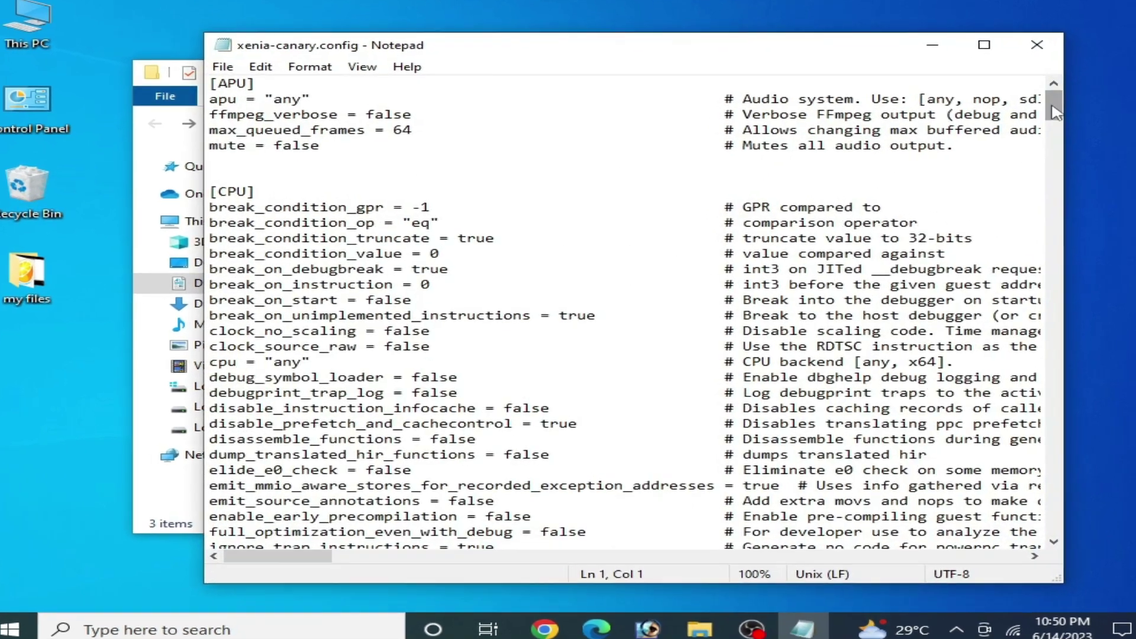
scroll(929, 164, down, 8)
scroll(309, 315, down, 20)
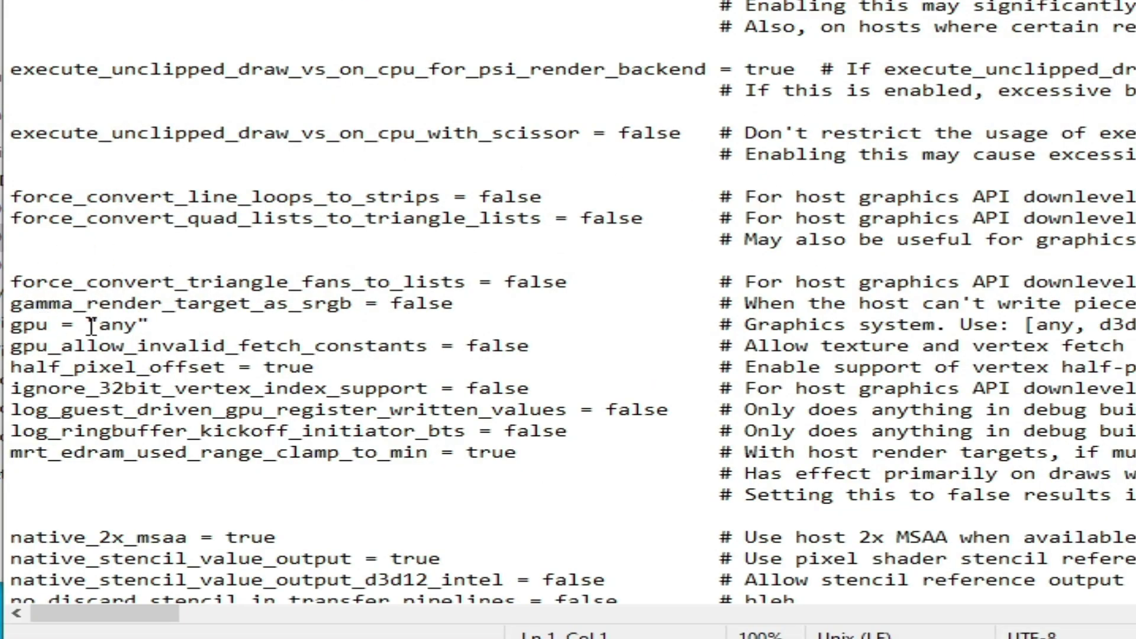
drag(117, 616, 183, 626)
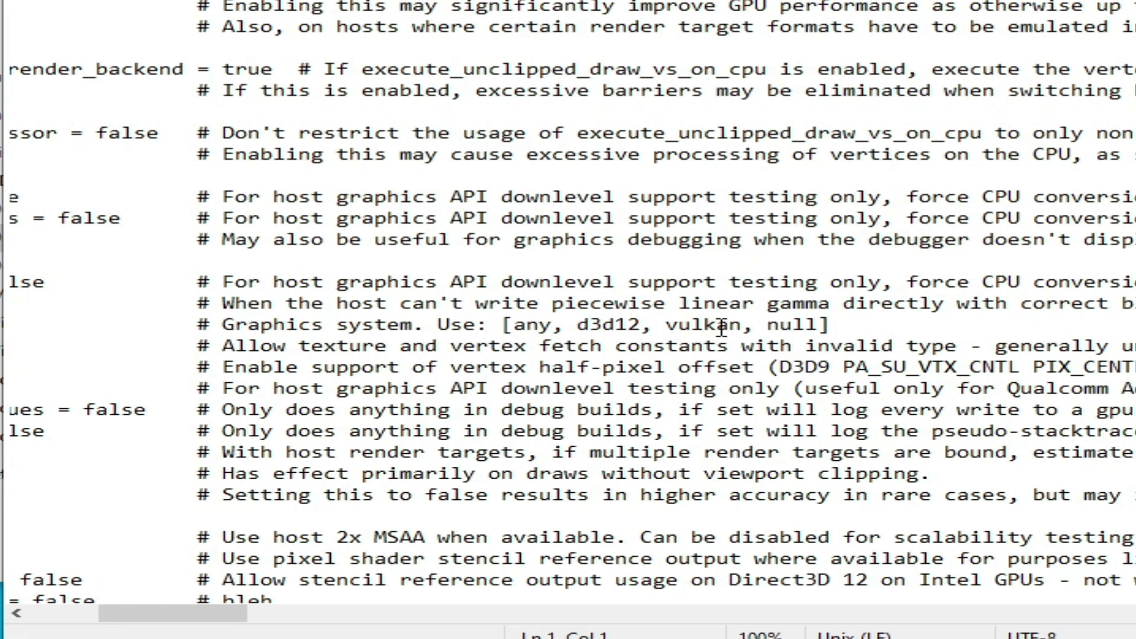
Copy 'vulkan' from the comment and paste it over 'any' in the gpu setting.
drag(738, 324, 668, 325)
right_click(669, 335)
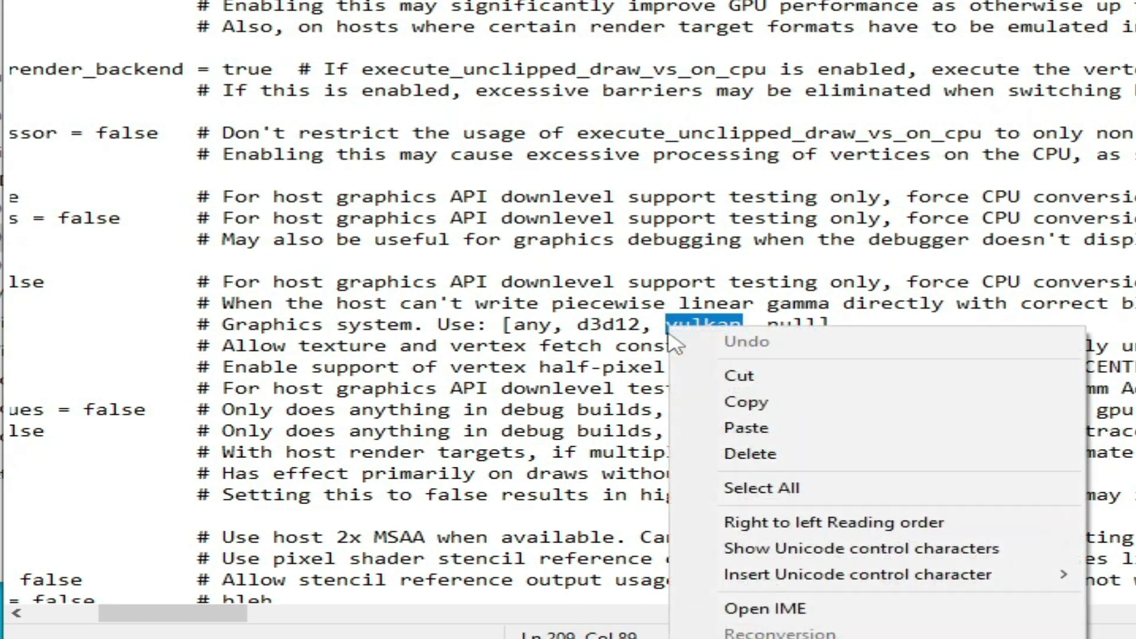
click(747, 402)
drag(222, 615, 151, 615)
drag(99, 324, 142, 324)
right_click(126, 324)
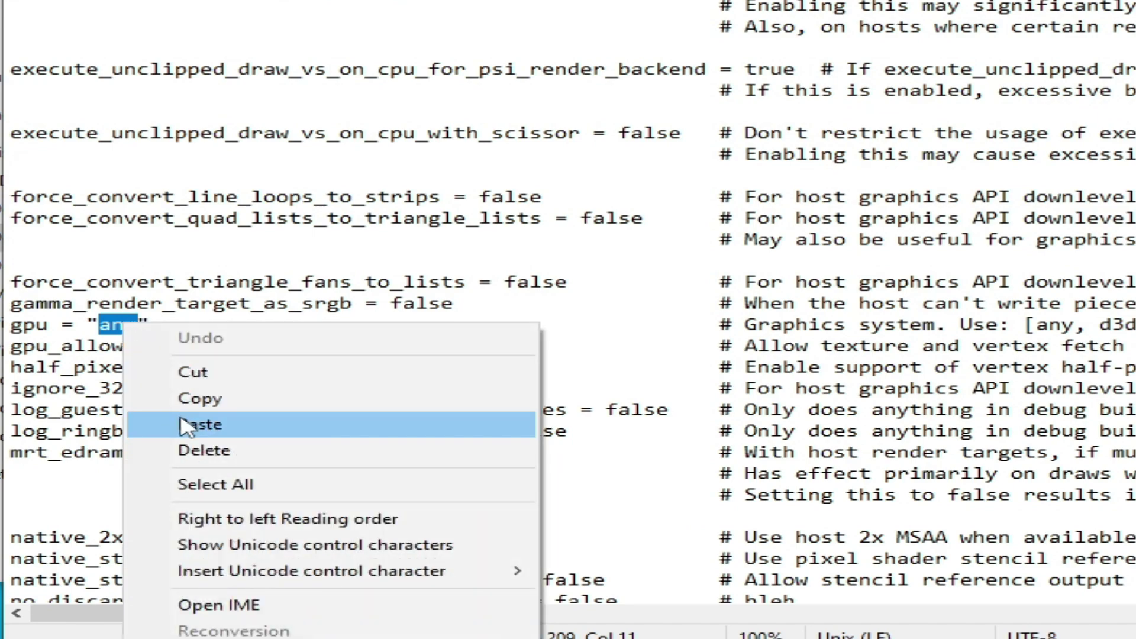
click(162, 421)
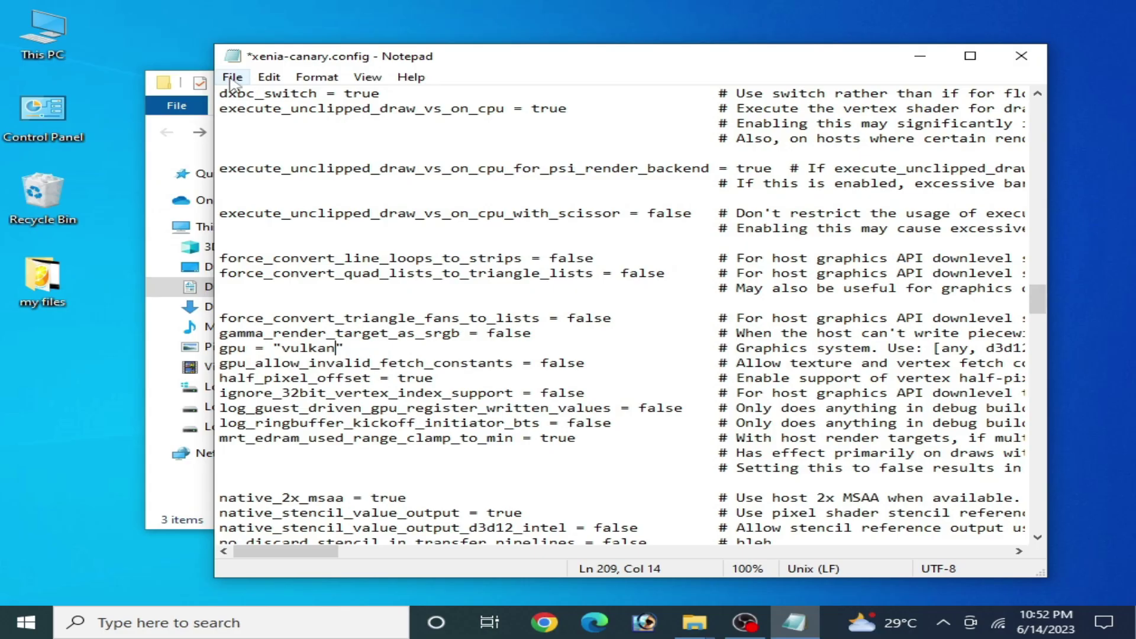
click(232, 77)
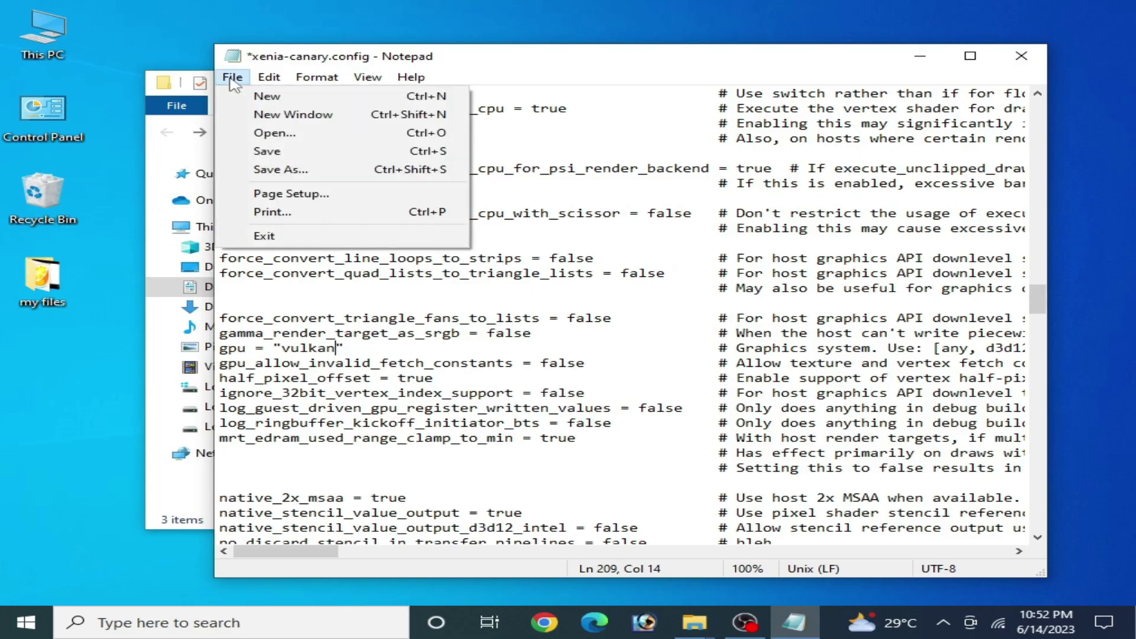
Save the vulkan change, then set d3d12_adapter back to -1 and save again.
click(260, 152)
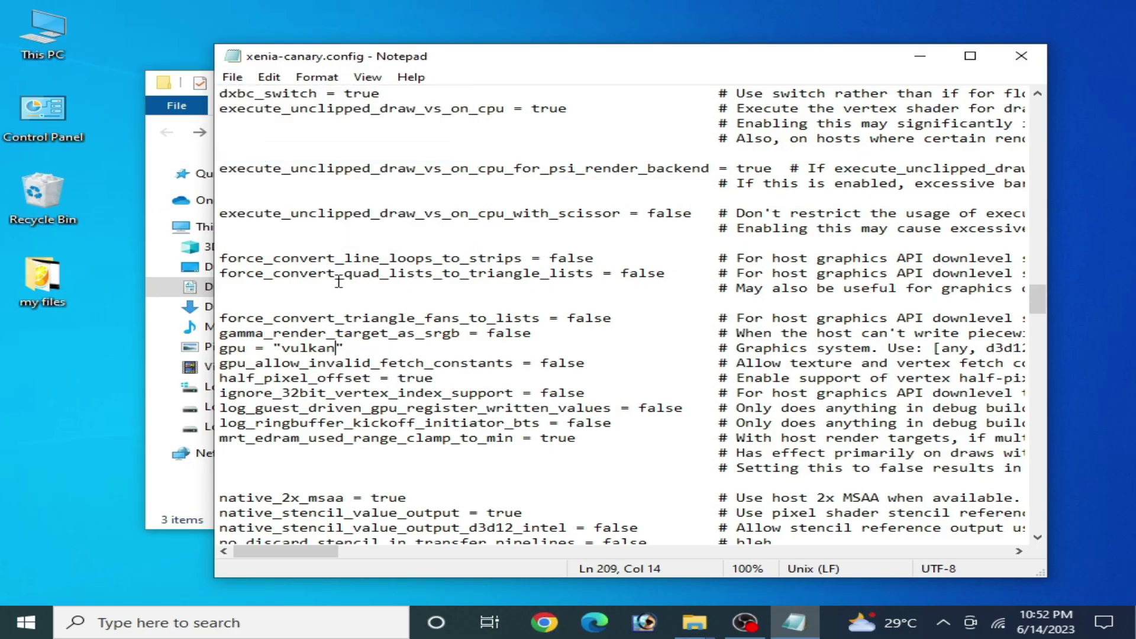
drag(1038, 298, 1039, 167)
drag(371, 348, 380, 348)
text(1)
click(232, 77)
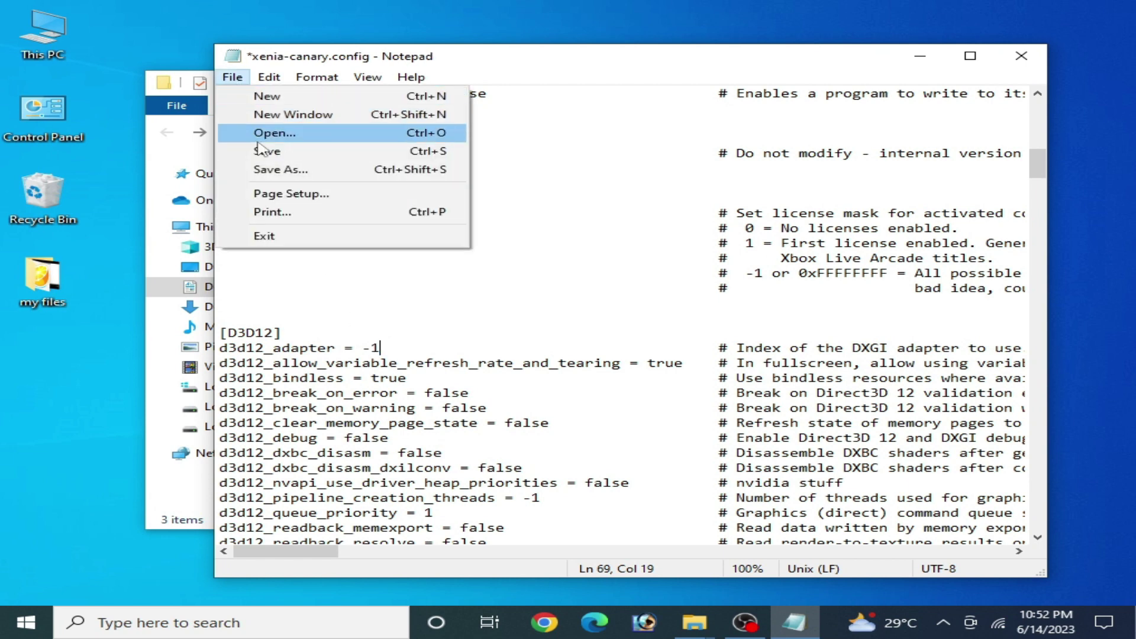
click(264, 152)
drag(1039, 164, 1040, 296)
Check the GTX 750 driver in Device Manager: version 31.0.15.3168, dated 4/13/2023.
click(163, 612)
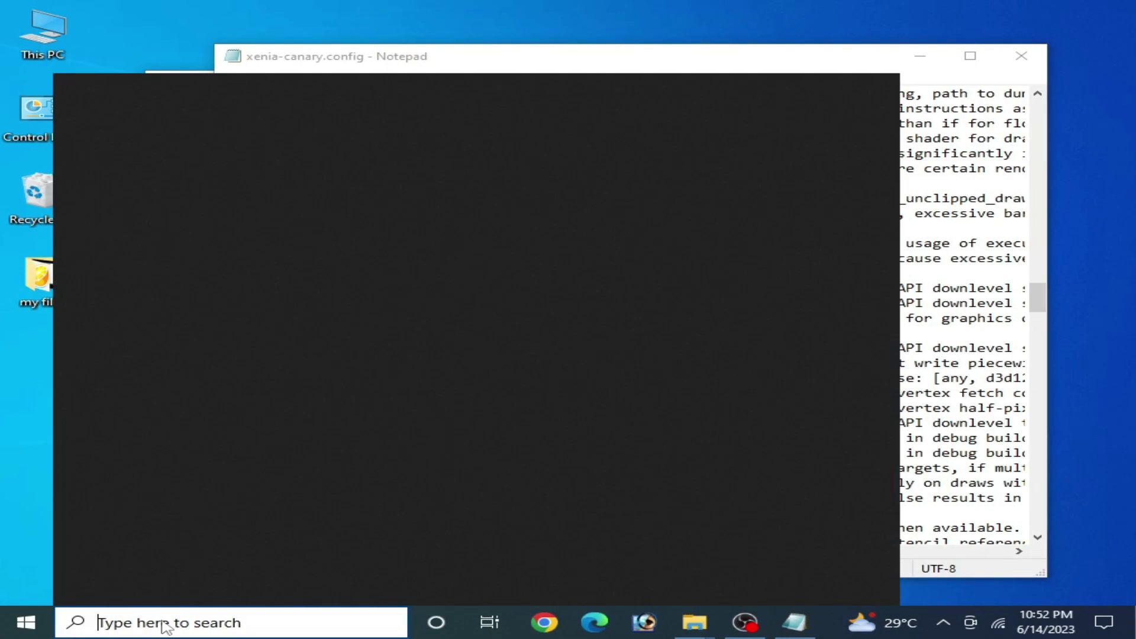
click(198, 302)
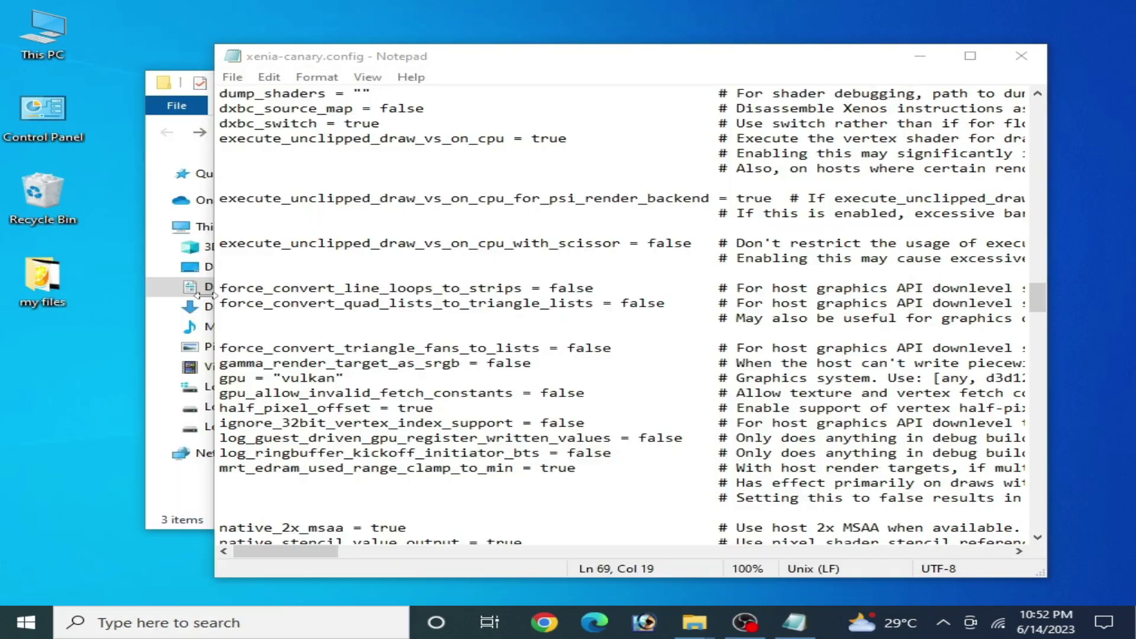
click(123, 173)
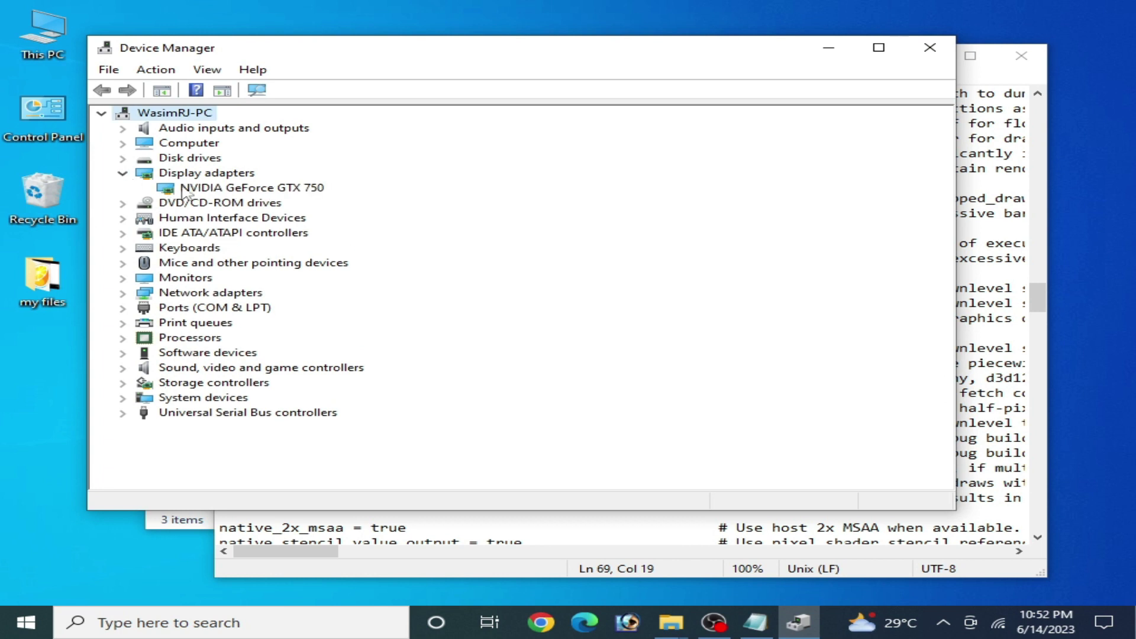
right_click(224, 187)
click(312, 280)
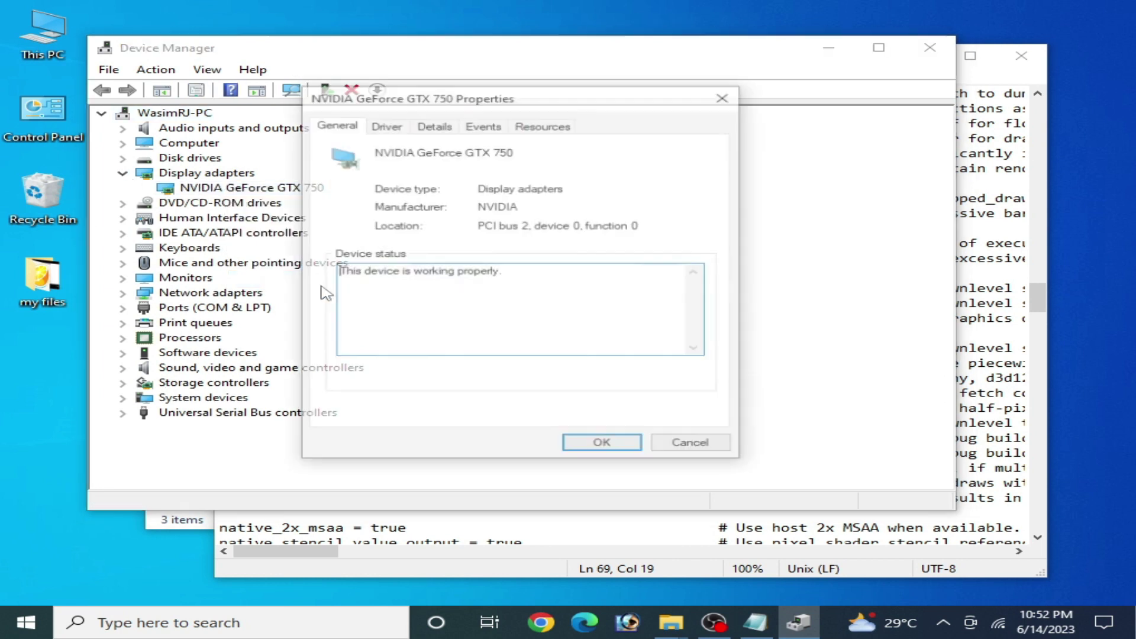
click(405, 126)
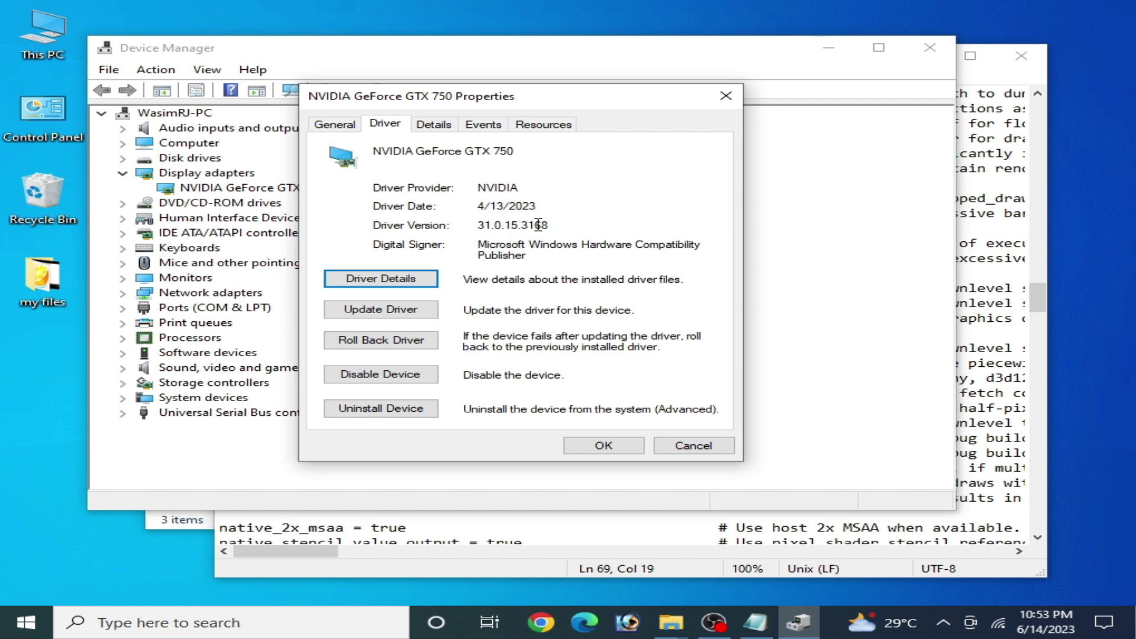
click(599, 446)
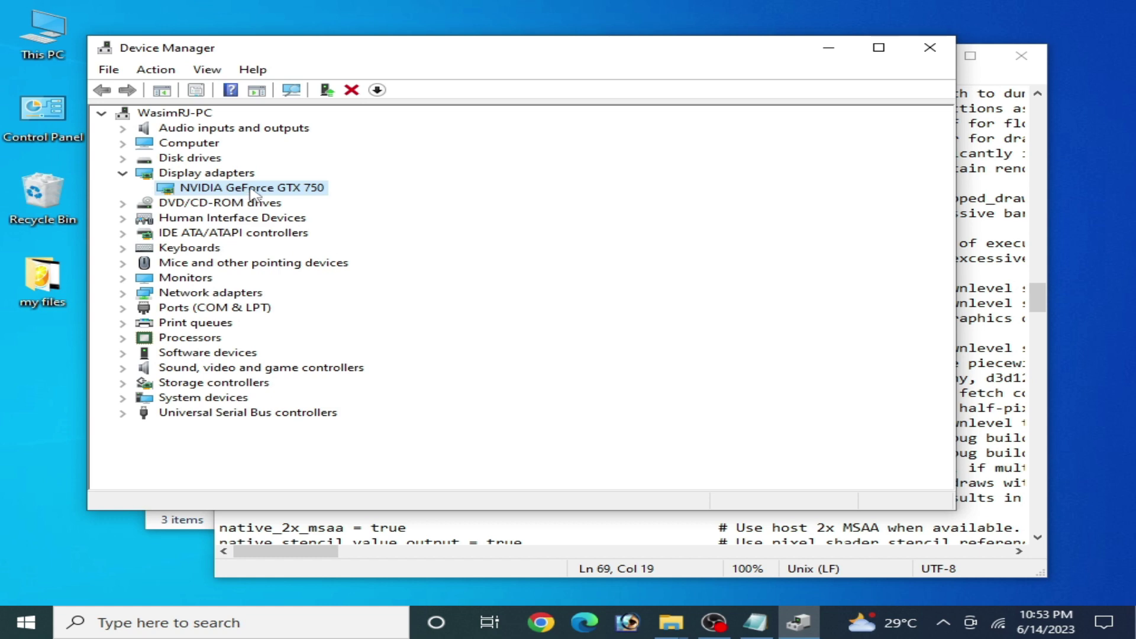
right_click(252, 194)
click(296, 195)
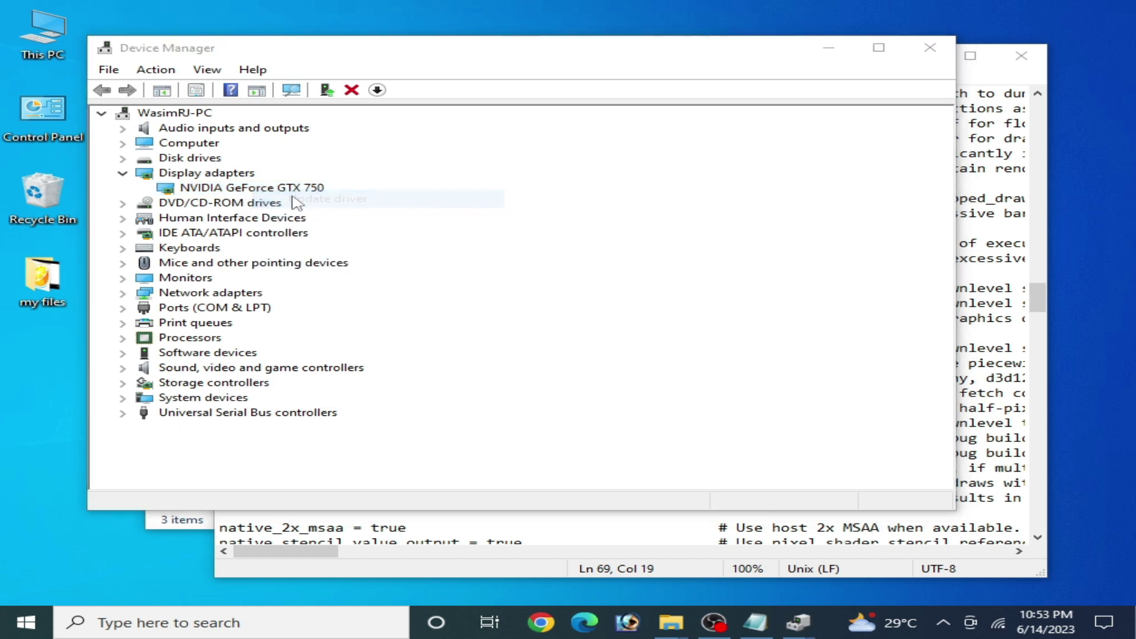
click(369, 340)
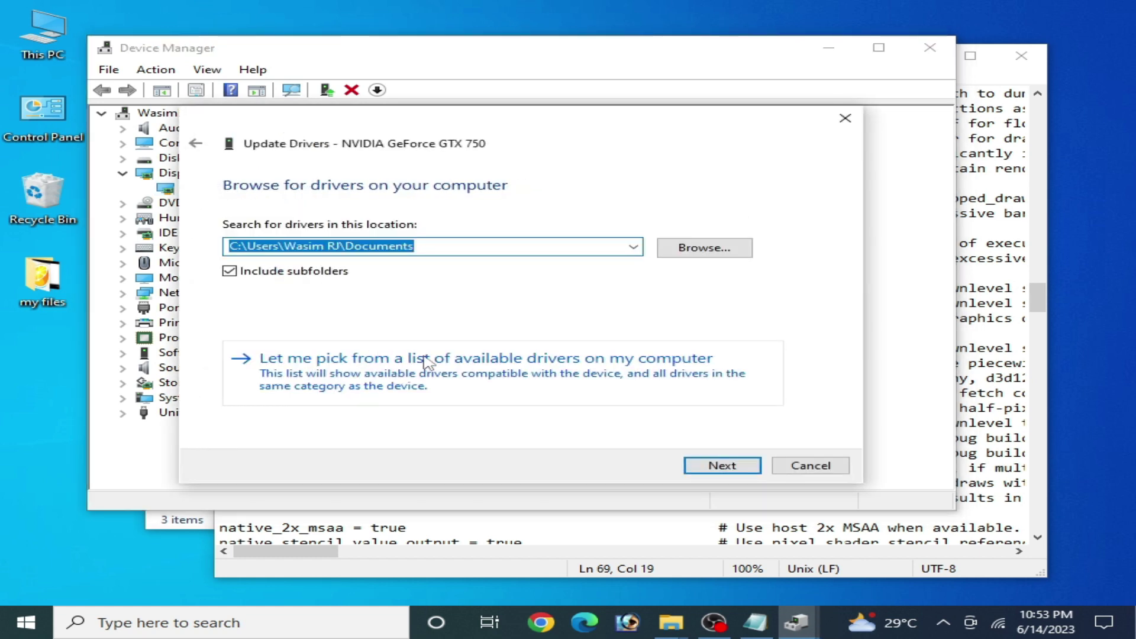
click(414, 373)
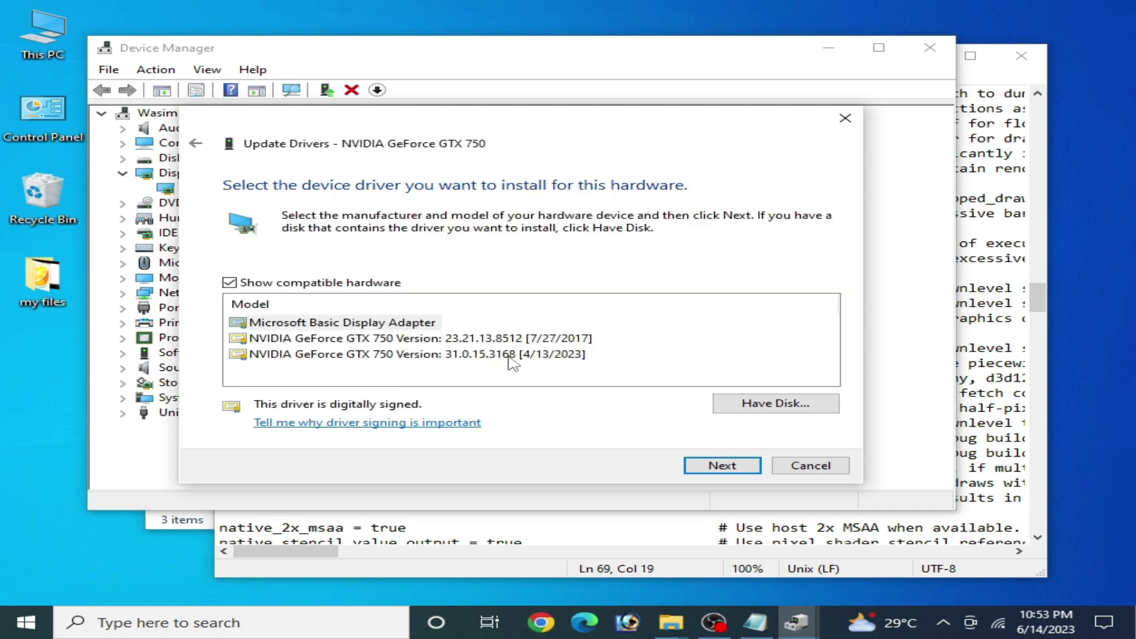
click(527, 355)
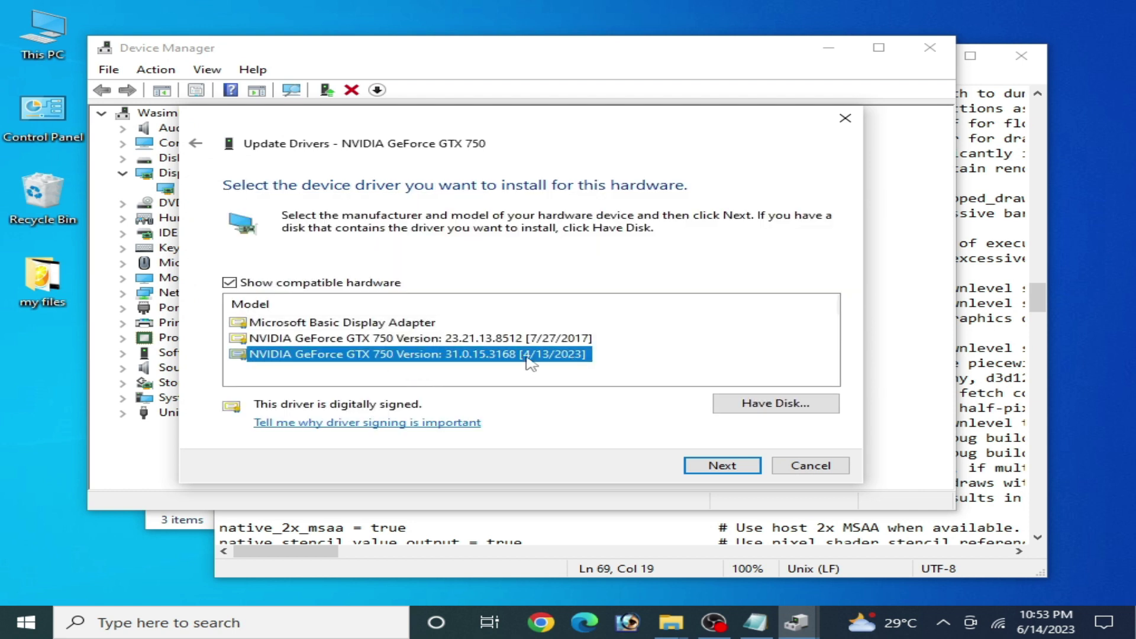
click(426, 339)
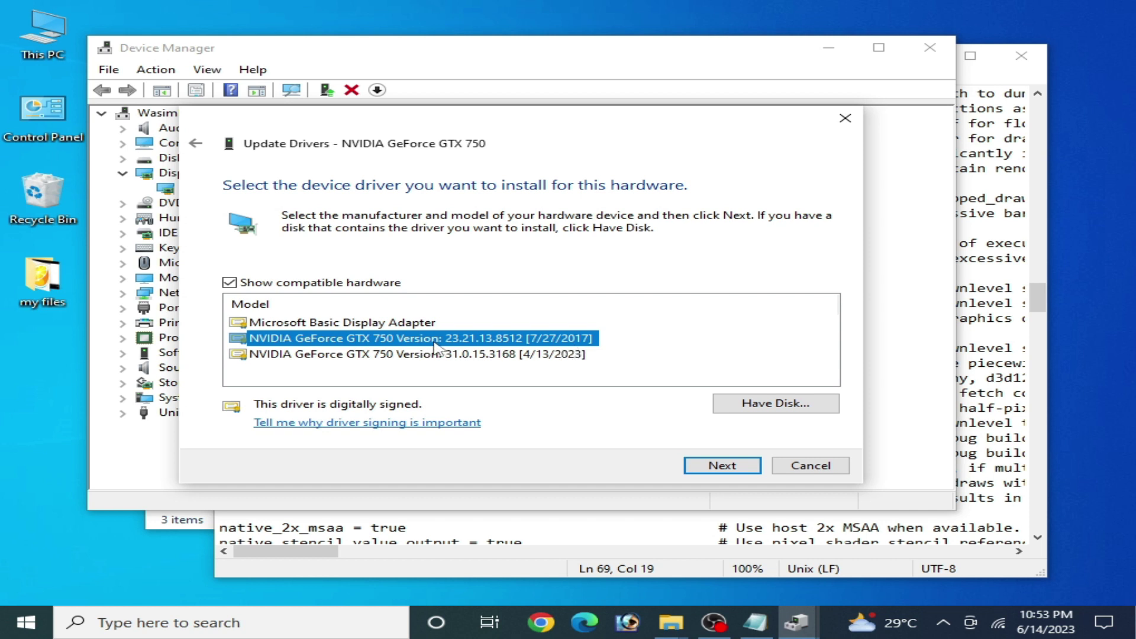
click(527, 358)
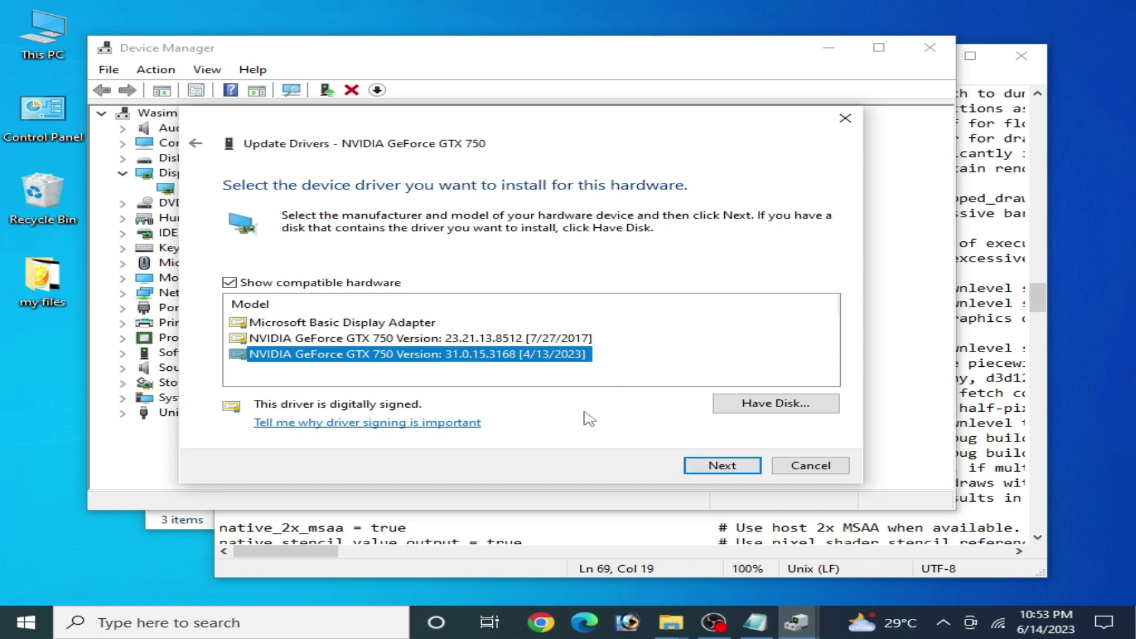
click(778, 466)
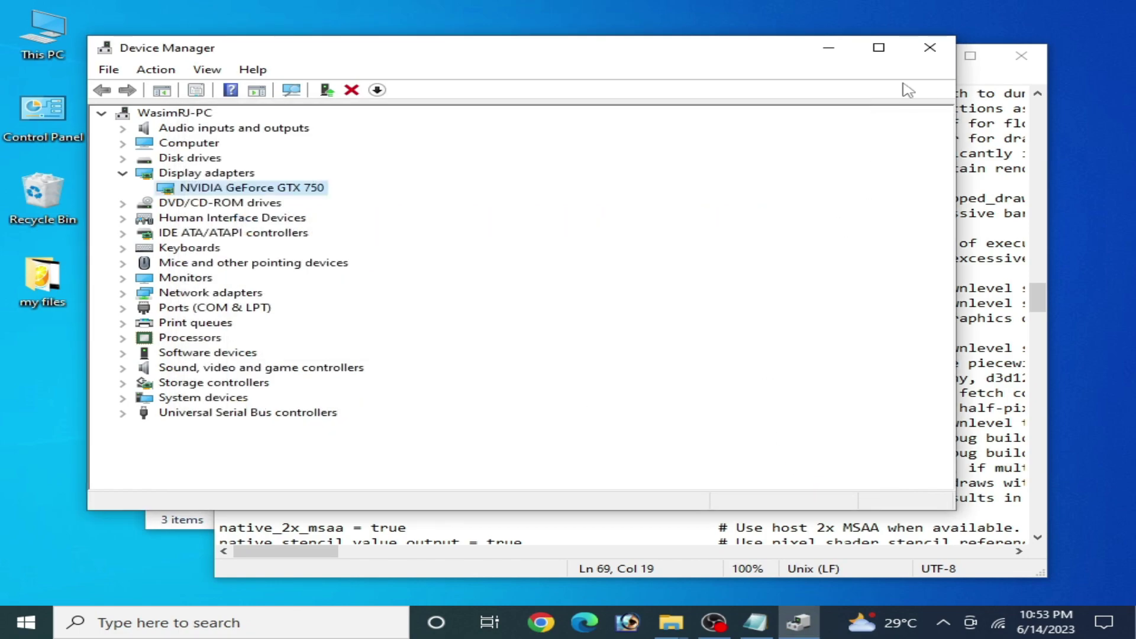
Close Device Manager and scroll xenia-canary.config down to the vsync line in the GPU section.
click(927, 50)
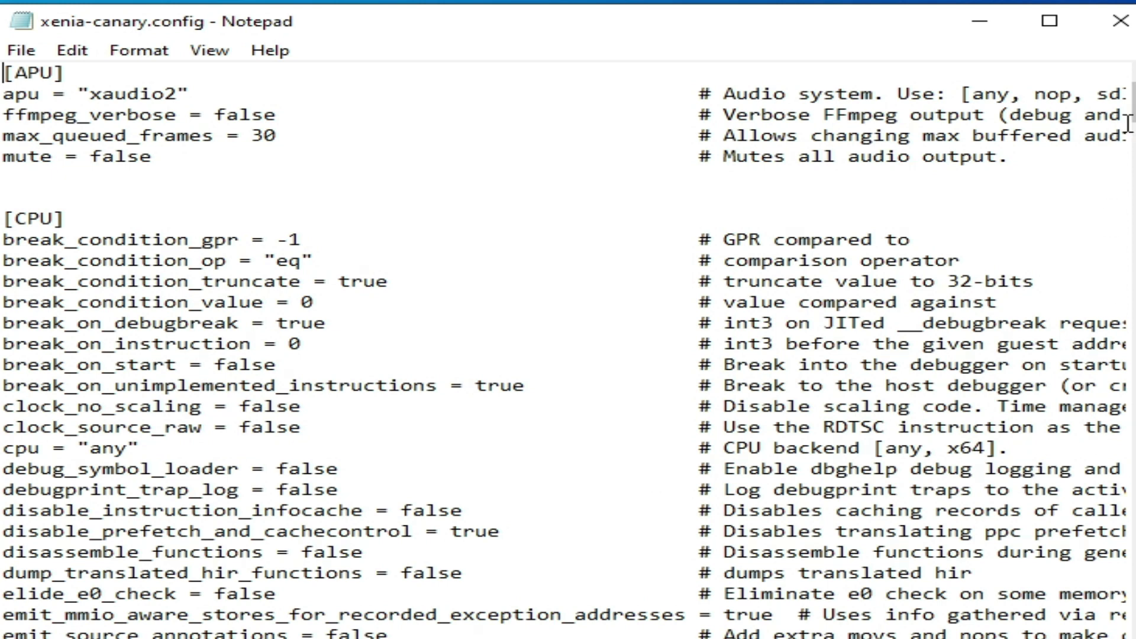
scroll(569, 349, down, 13)
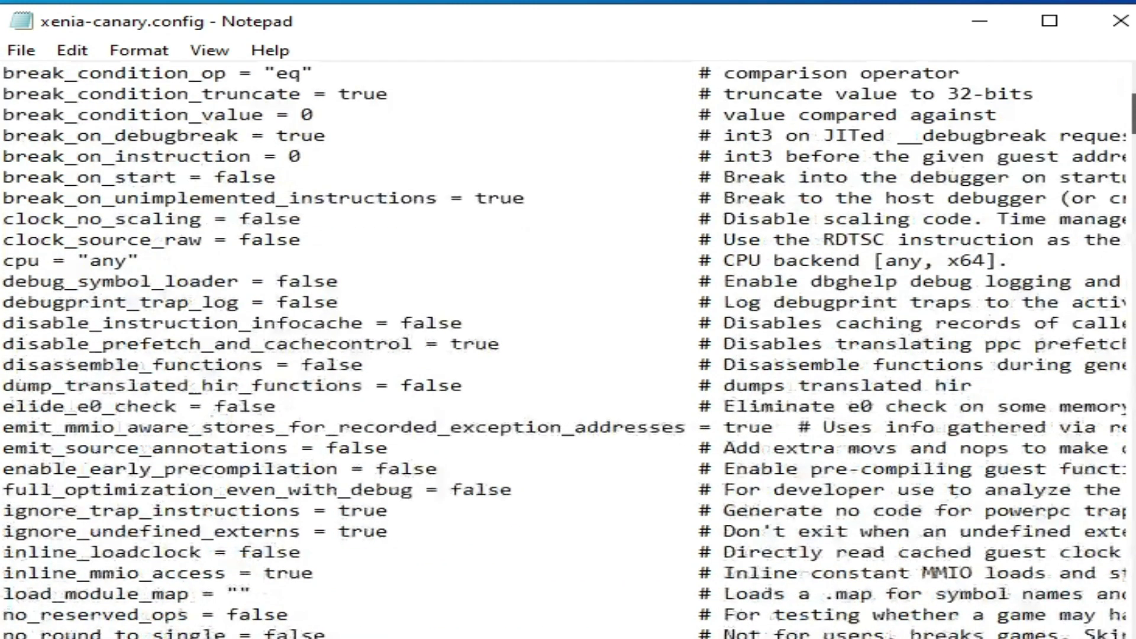
scroll(568, 349, down, 12)
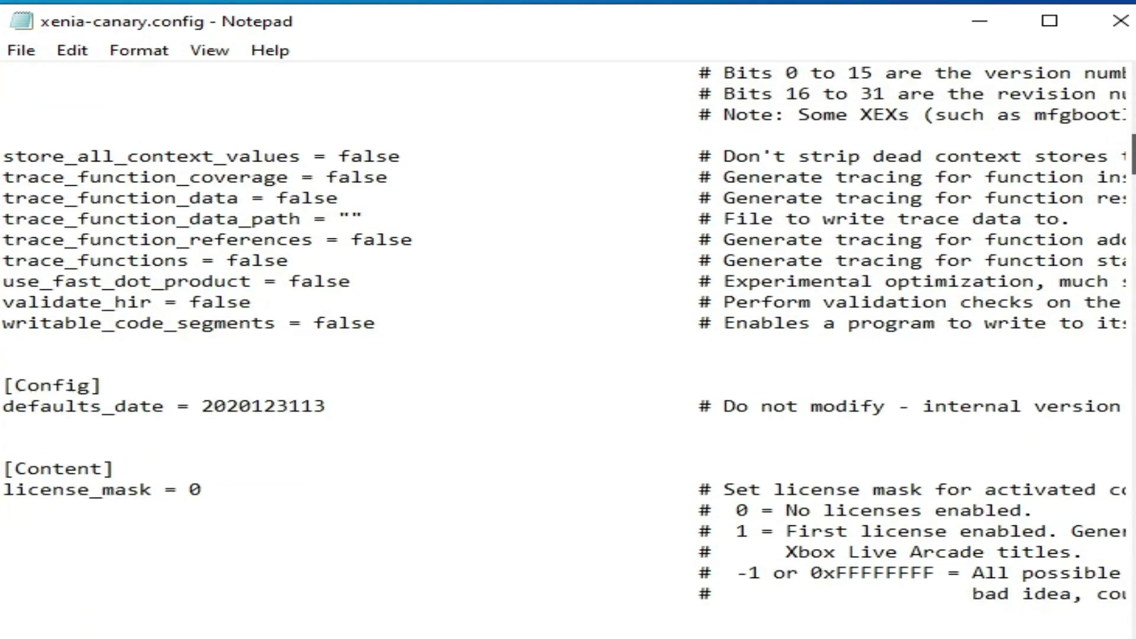
scroll(568, 349, down, 3)
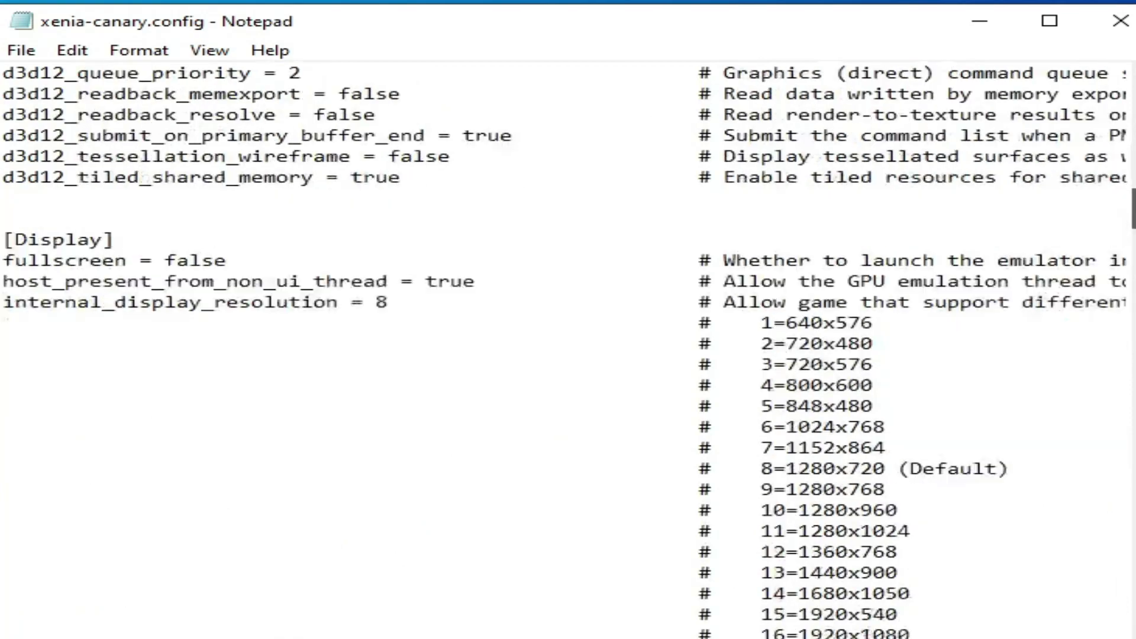
scroll(568, 349, down, 17)
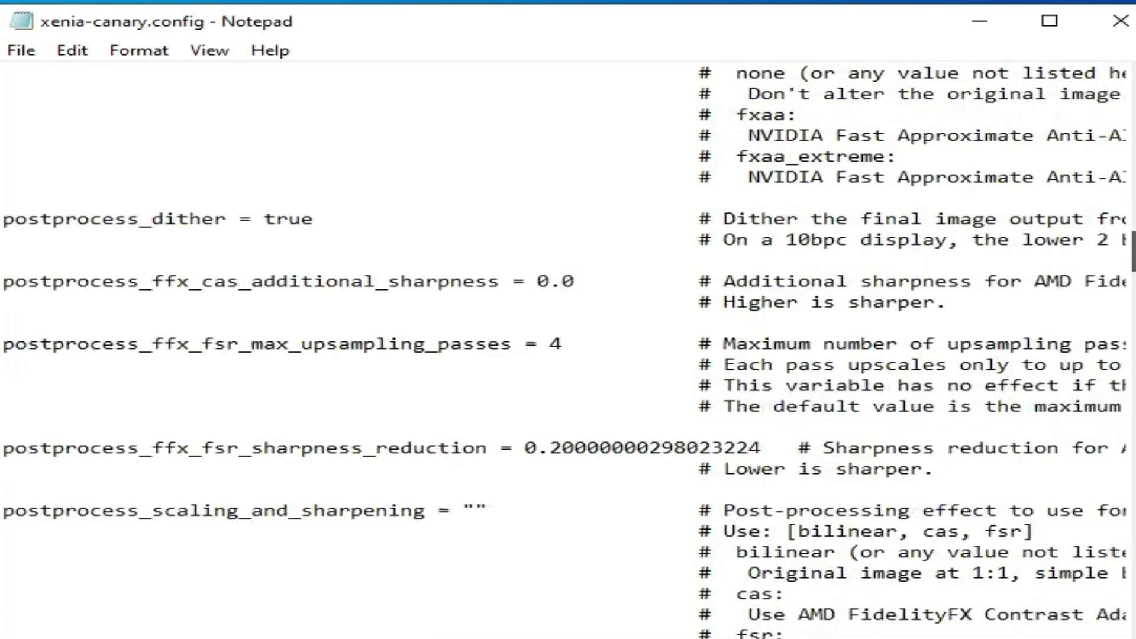
scroll(568, 350, down, 10)
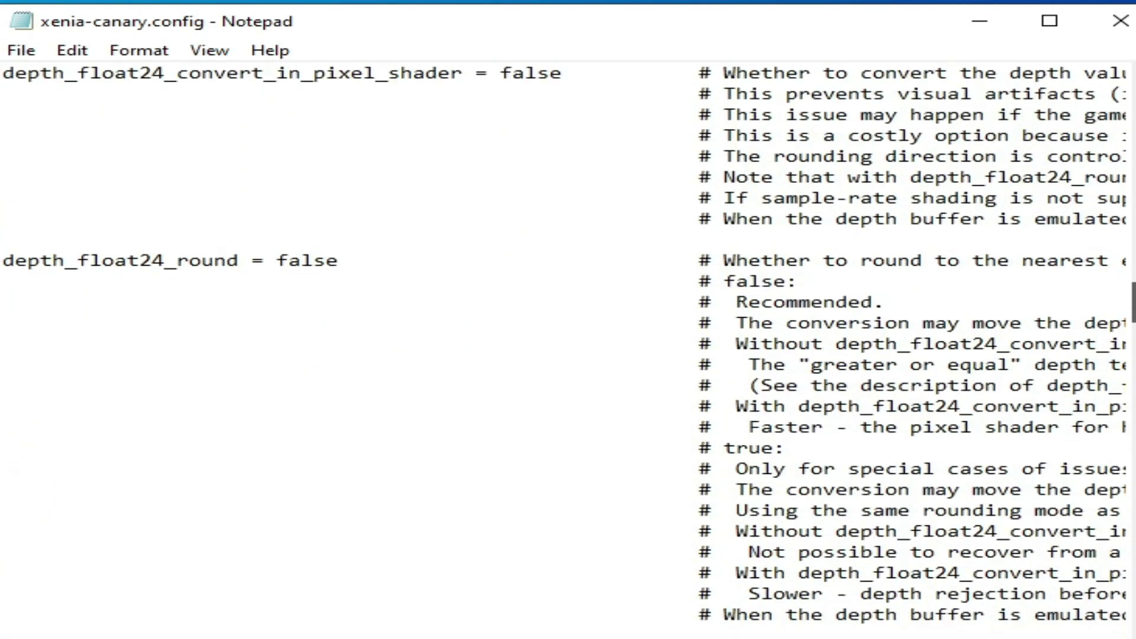
scroll(568, 350, down, 20)
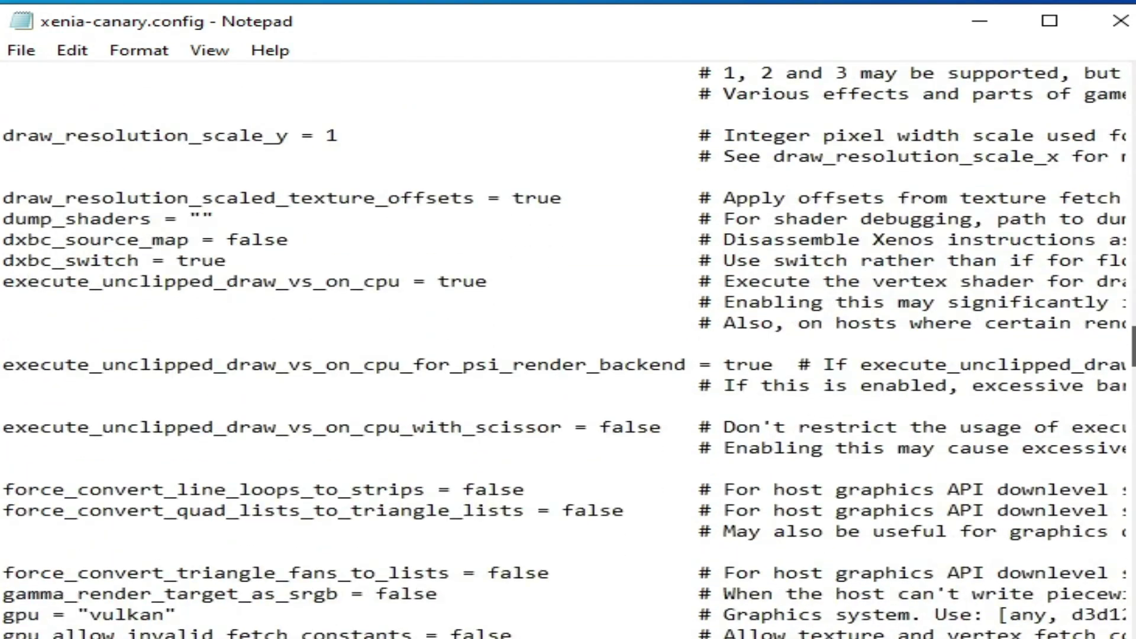
scroll(61, 292, down, 6)
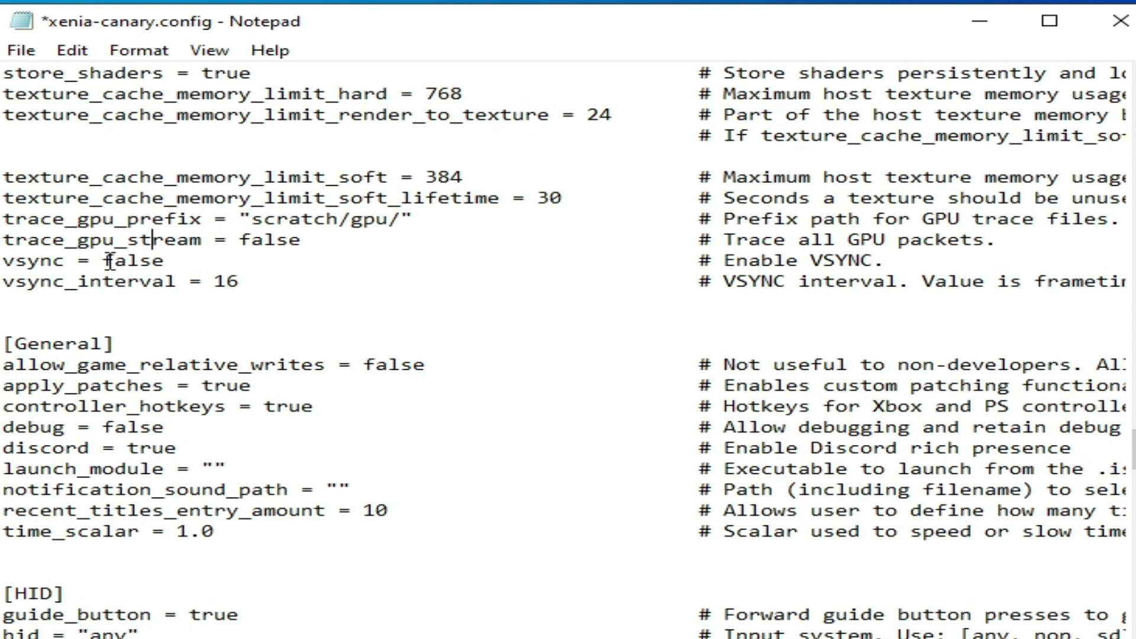
Change vsync from false to true and save xenia-canary.config.
drag(104, 262, 157, 264)
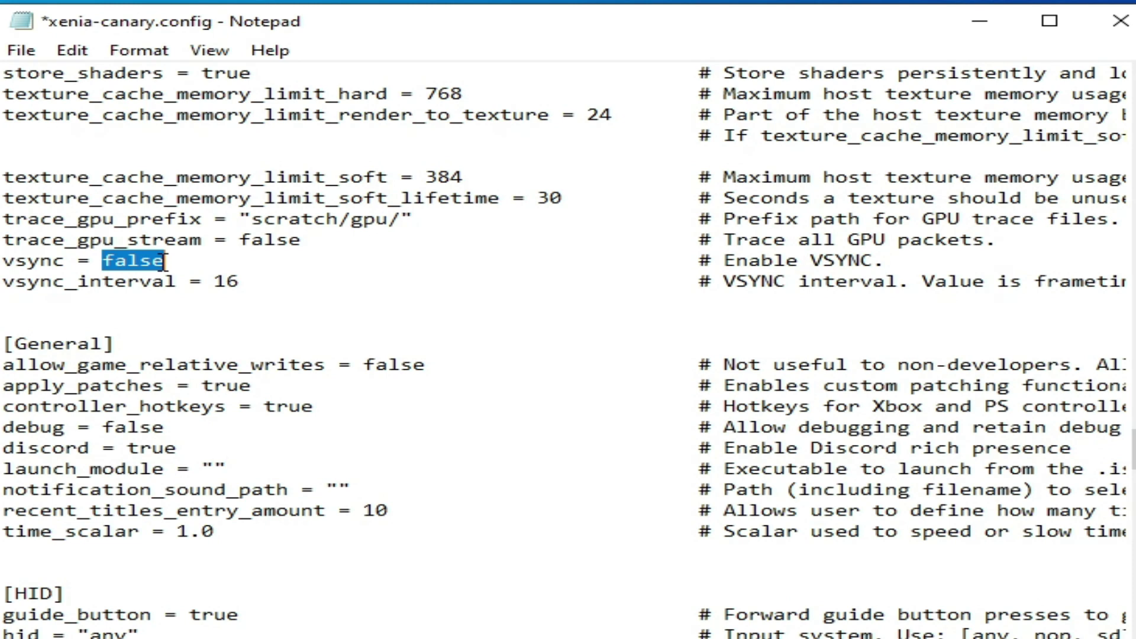
text(tru)
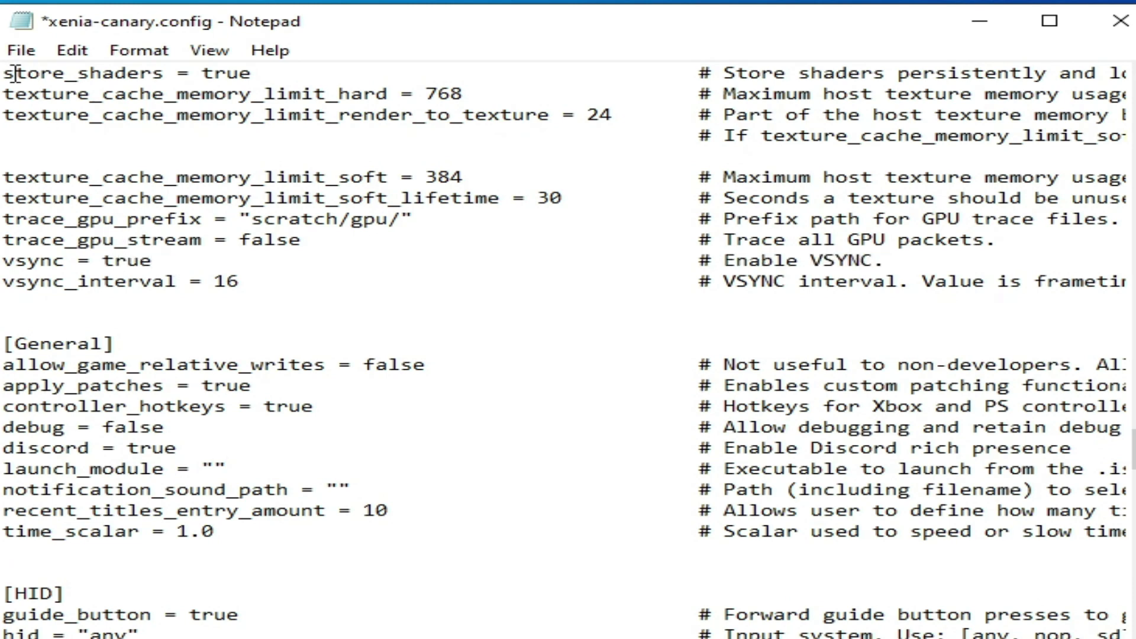
click(20, 51)
click(59, 155)
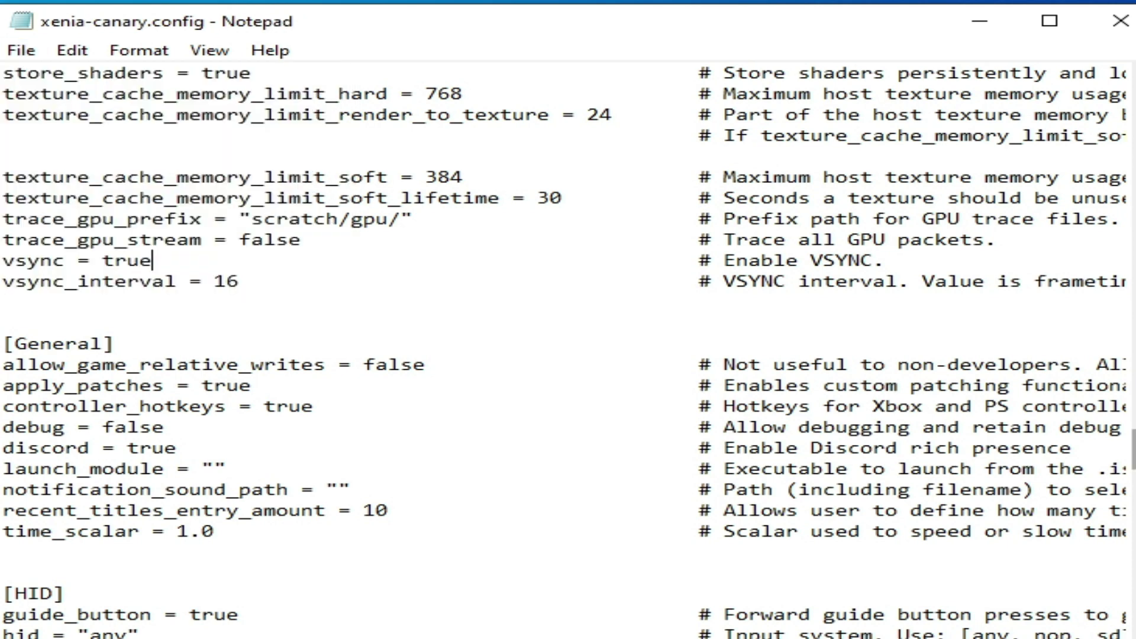
Set d3d12_queue_priority to 2 in the [D3D12] section and save the config.
scroll(1127, 468, down, 8)
scroll(564, 352, down, 3)
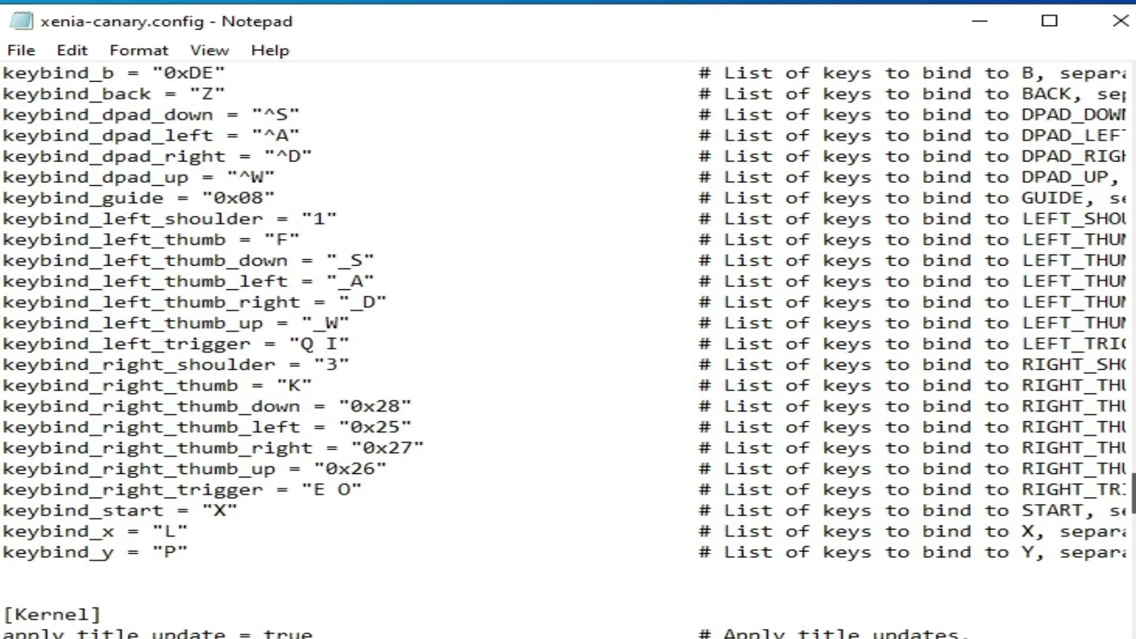
scroll(564, 353, up, 20)
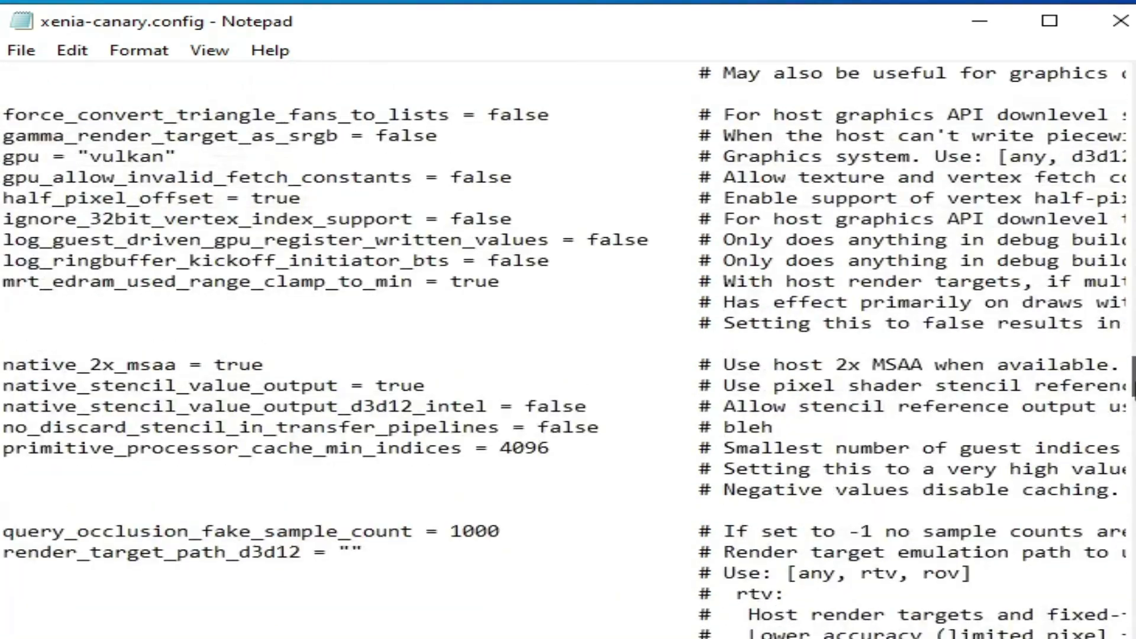
scroll(564, 352, up, 7)
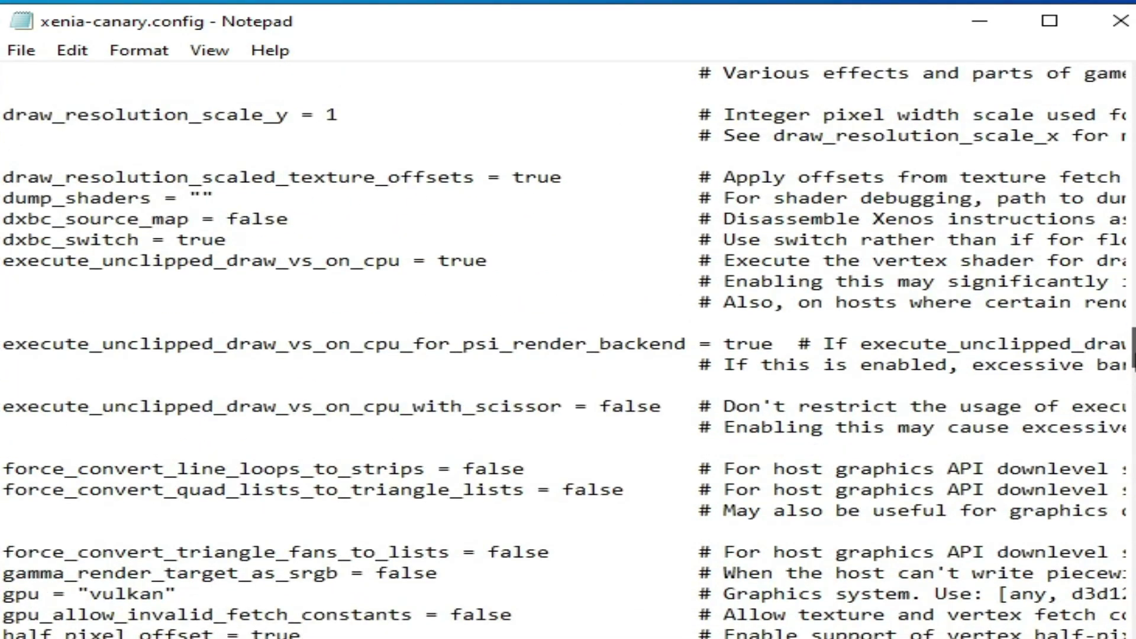
scroll(564, 352, up, 6)
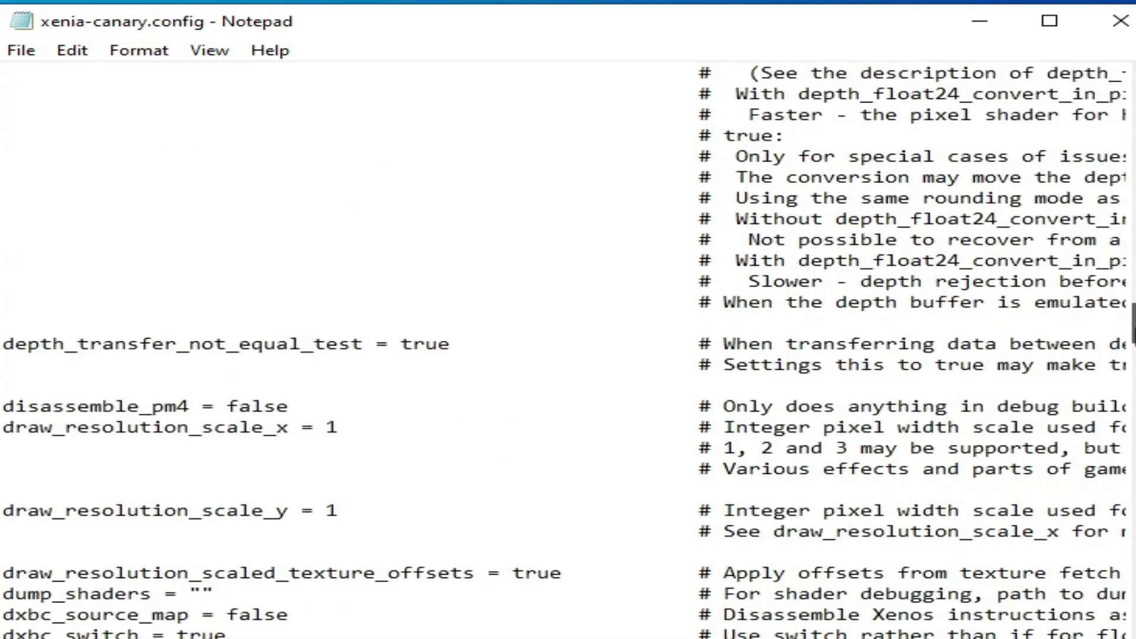
scroll(564, 352, up, 15)
click(299, 469)
key(BackSpace)
text(12_queue_priority = 1)
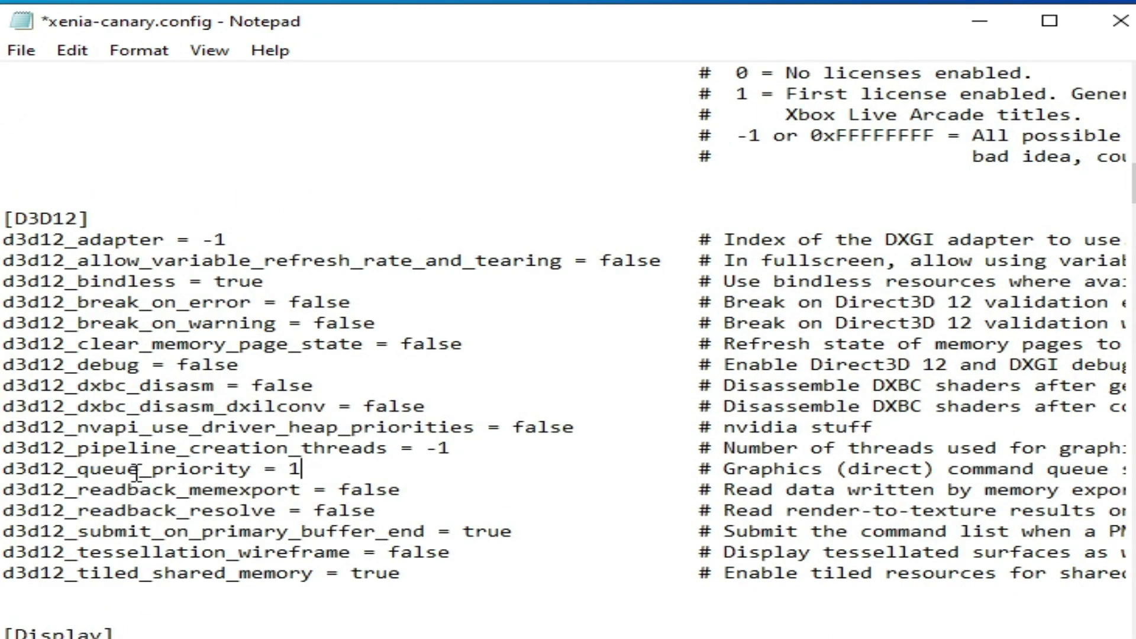
double_click(294, 468)
text(2)
click(27, 53)
click(69, 155)
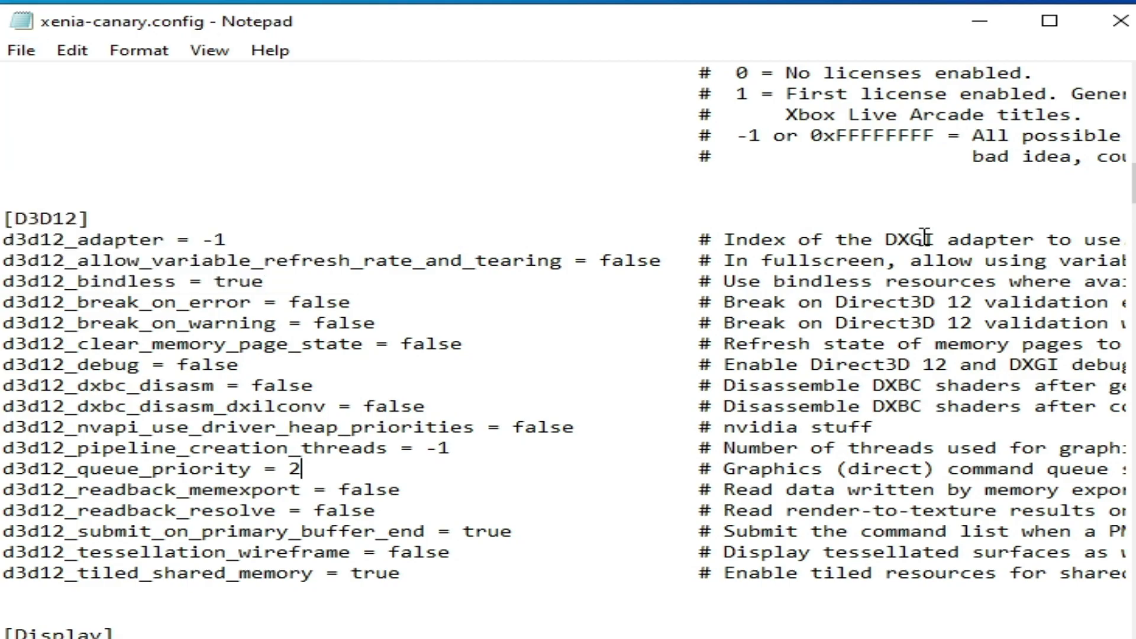
Scroll further down the config, save it again, and restore the Notepad window.
scroll(923, 237, down, 15)
scroll(568, 350, down, 20)
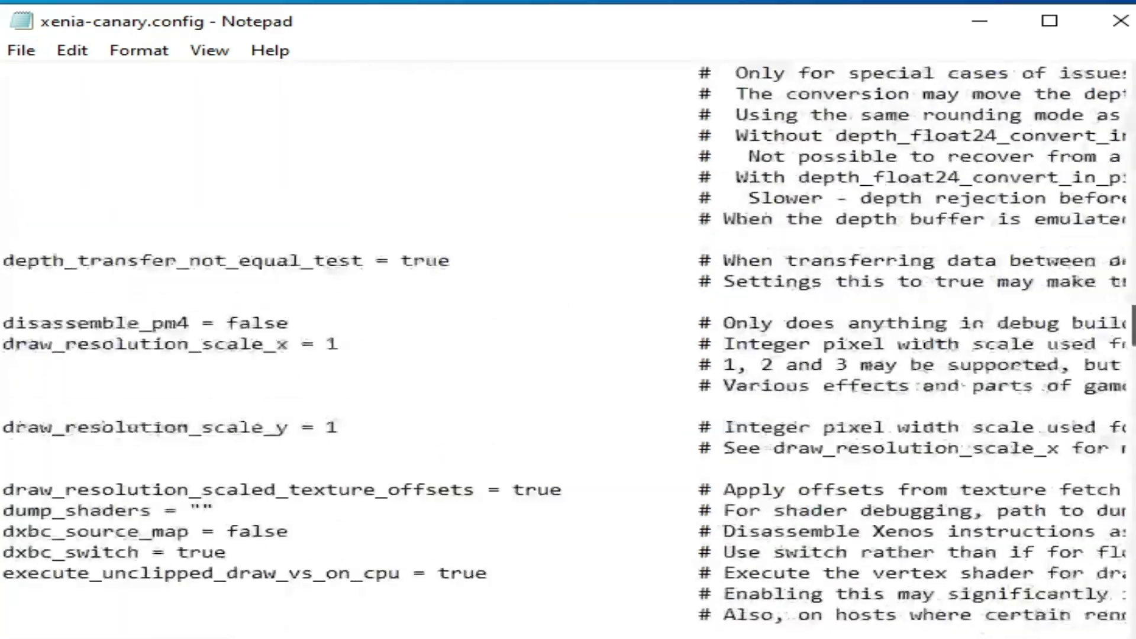
scroll(568, 349, down, 14)
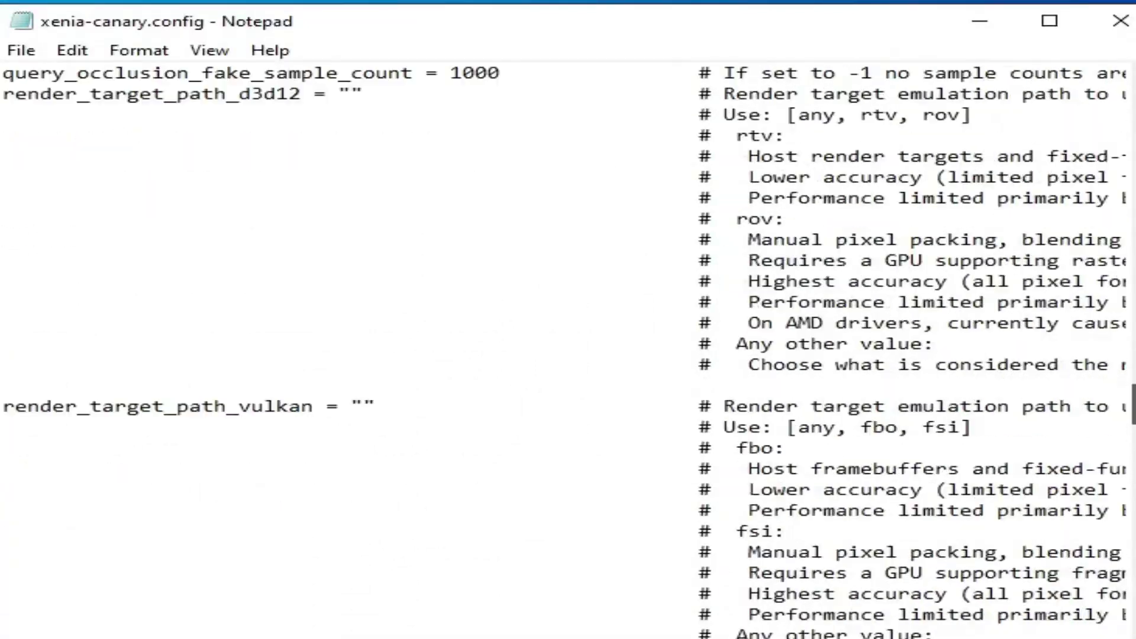
scroll(856, 443, down, 1)
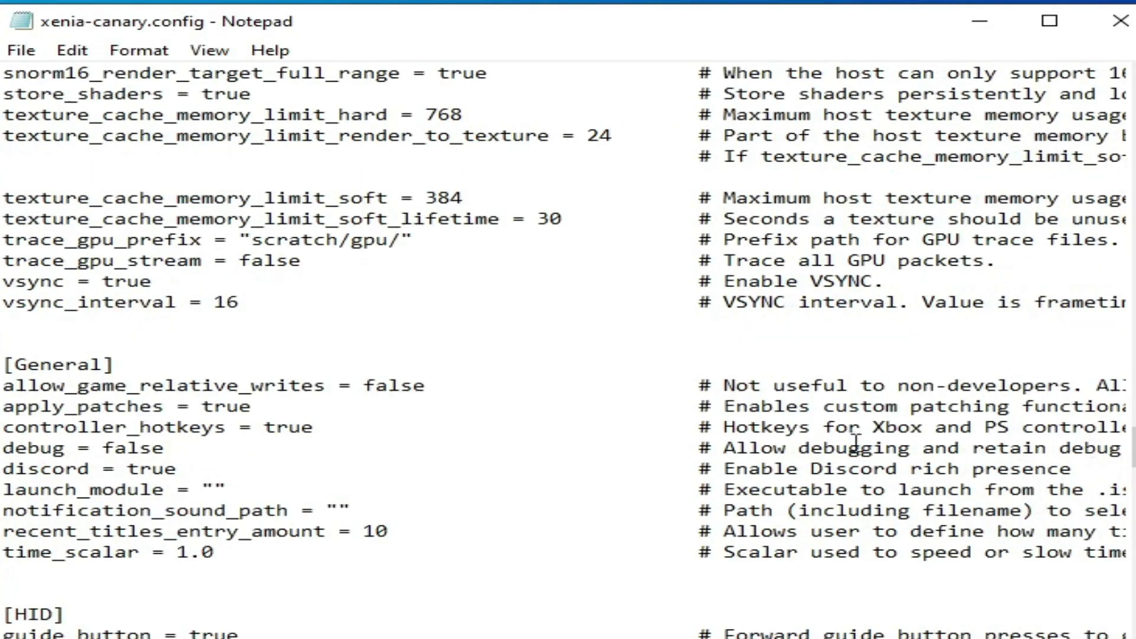
click(21, 50)
click(58, 155)
click(1049, 21)
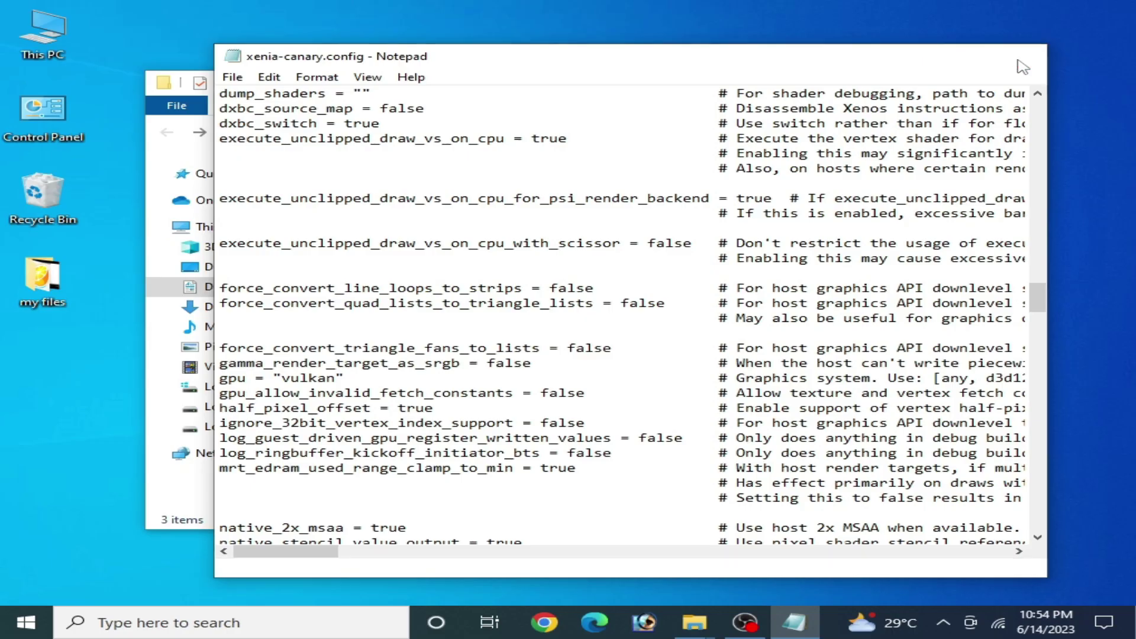
Close Notepad and open Display settings from the desktop context menu.
click(1091, 51)
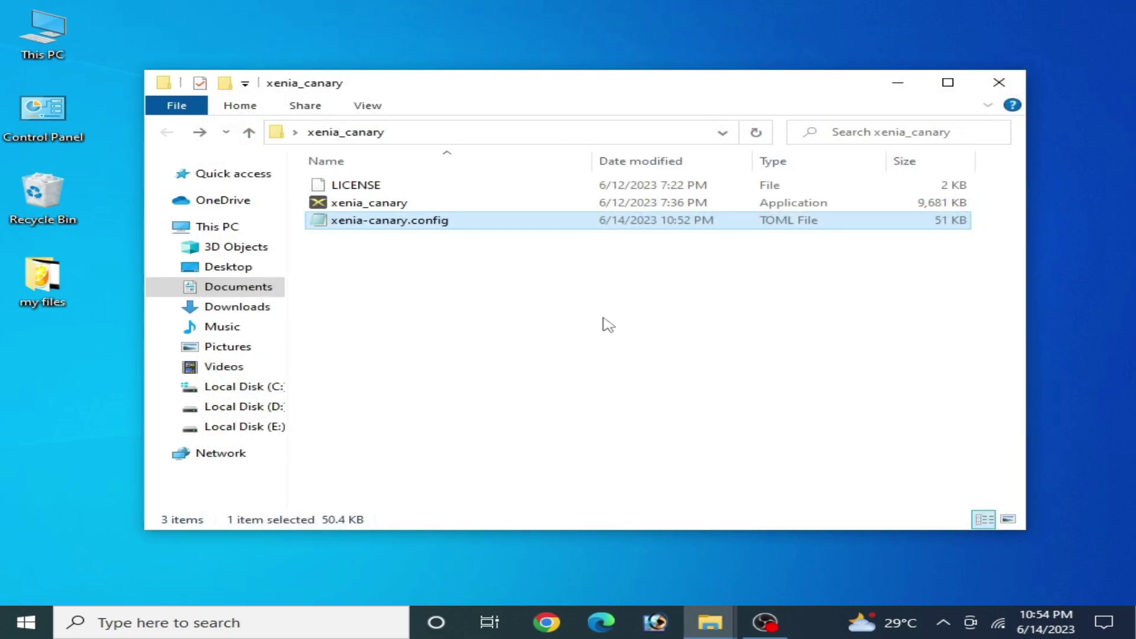
right_click(447, 543)
click(522, 514)
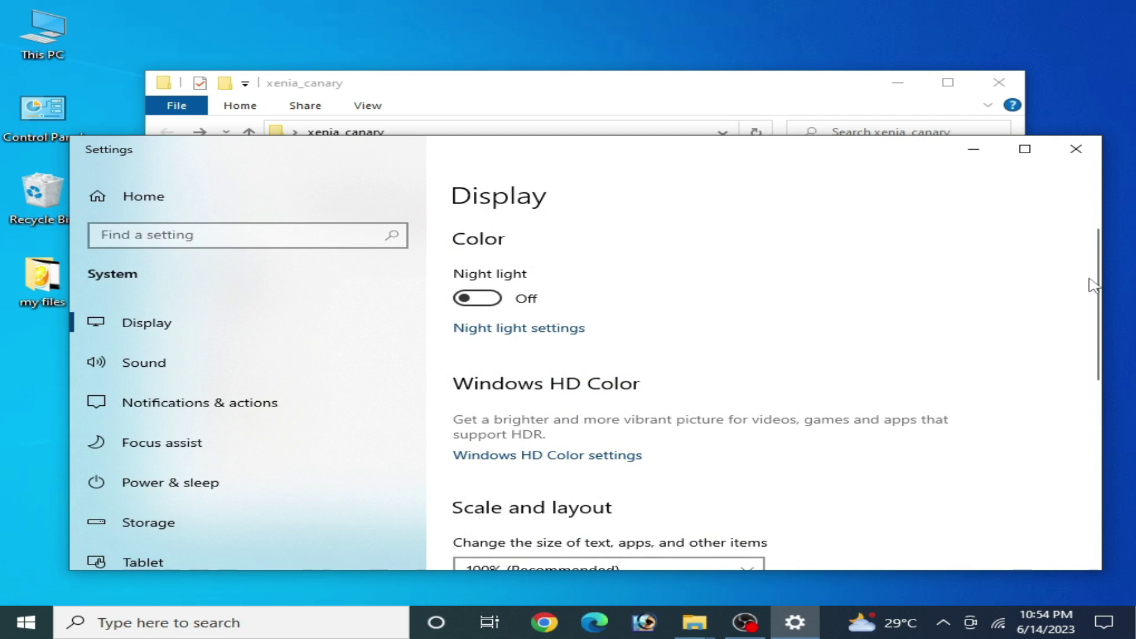
Go to Graphics settings and remove citra-qt's graphics preference.
drag(1092, 304, 1096, 448)
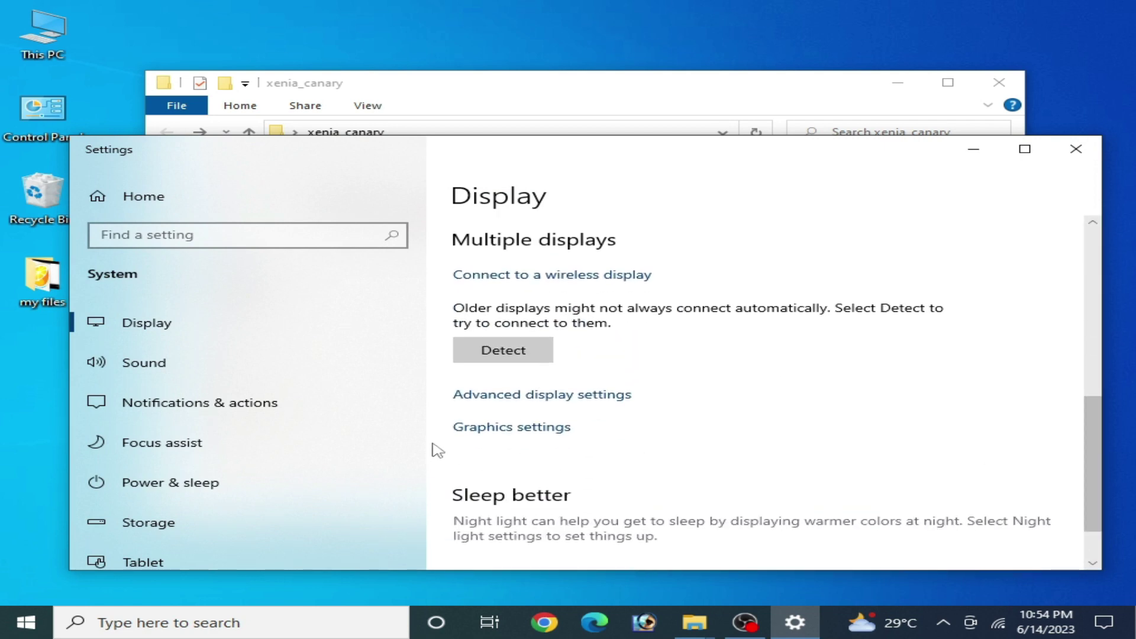
click(491, 430)
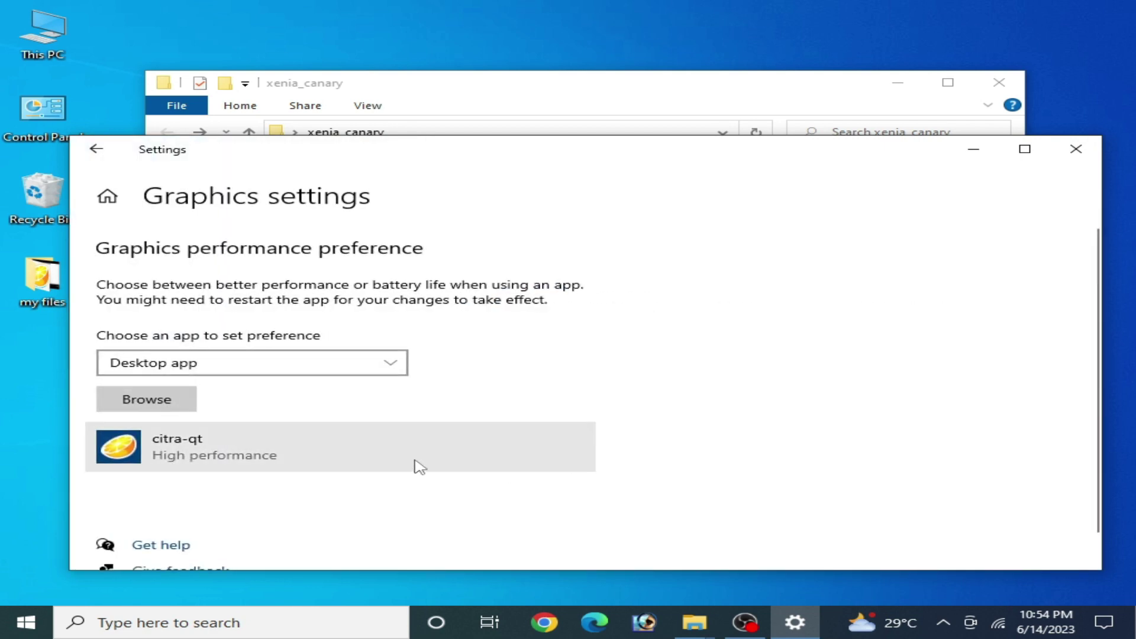
click(382, 462)
click(534, 533)
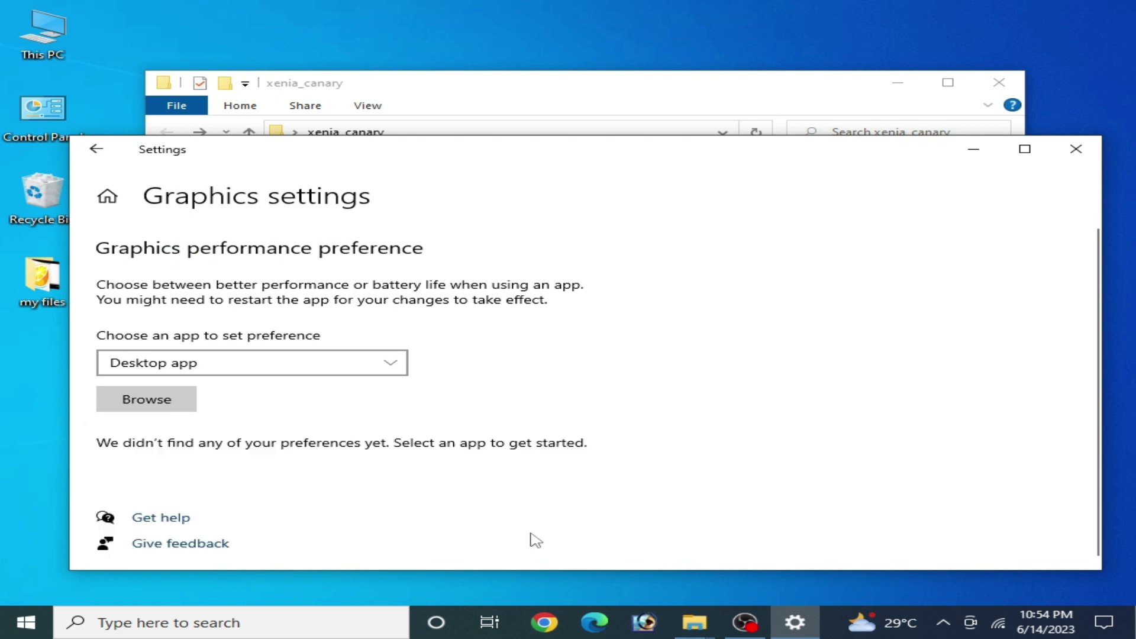
Add Desktop\xenia_canary\xenia_canary.exe to the graphics preference list.
click(147, 400)
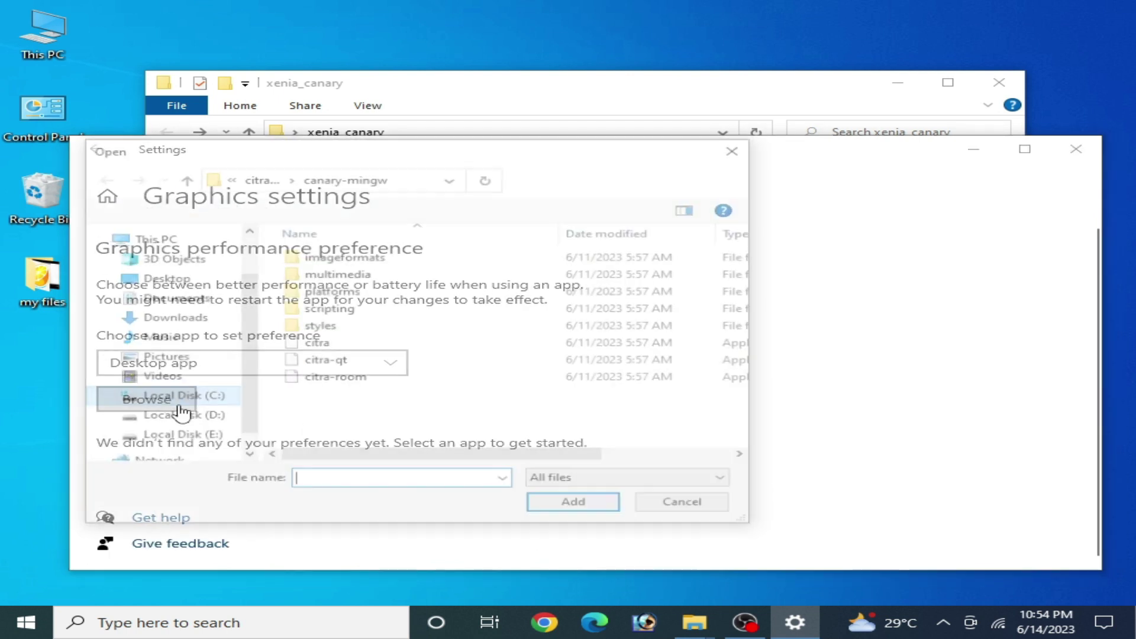
click(165, 285)
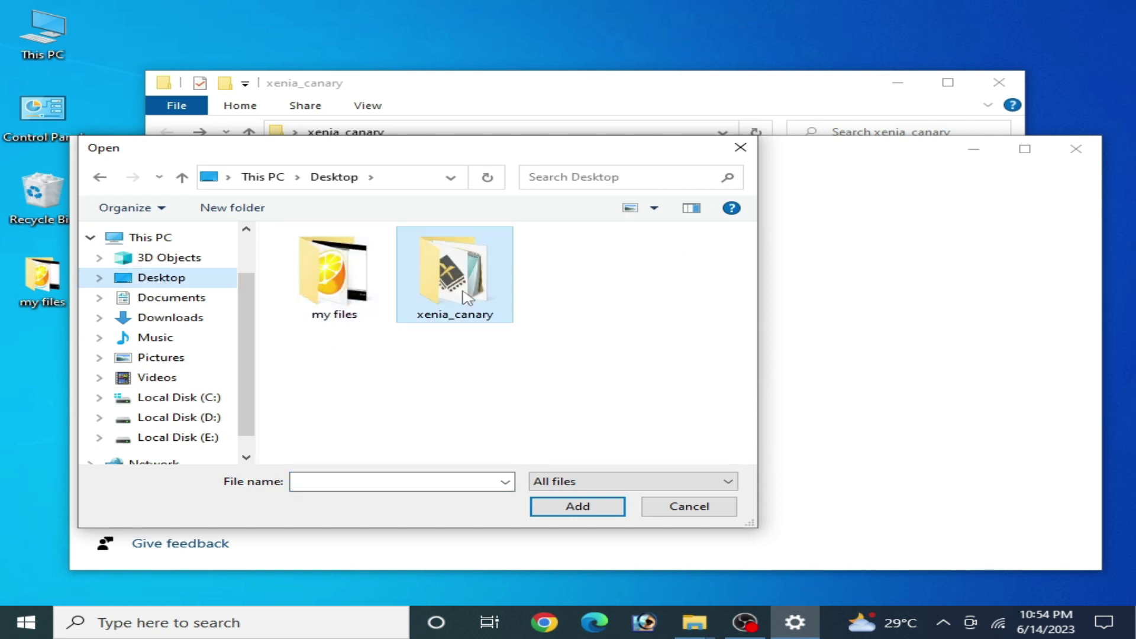
double_click(457, 281)
mouse_move(371, 461)
mouse_down()
mouse_move(451, 463)
mouse_move(386, 463)
mouse_up()
click(343, 258)
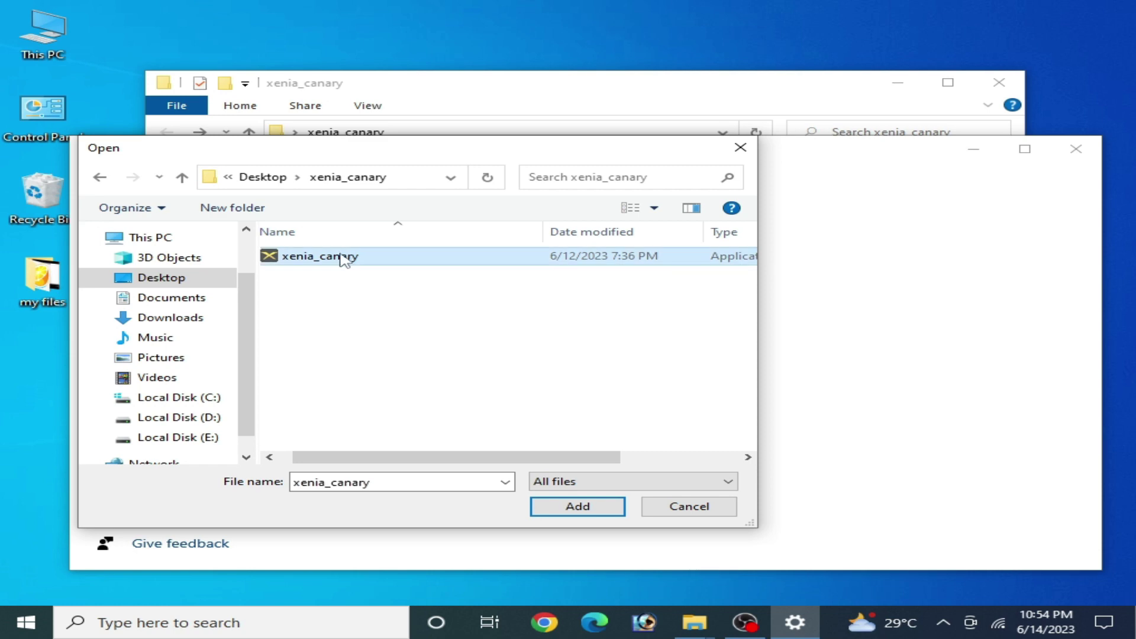
click(577, 507)
Set xenia_canary to High performance, save, and close Settings.
click(427, 516)
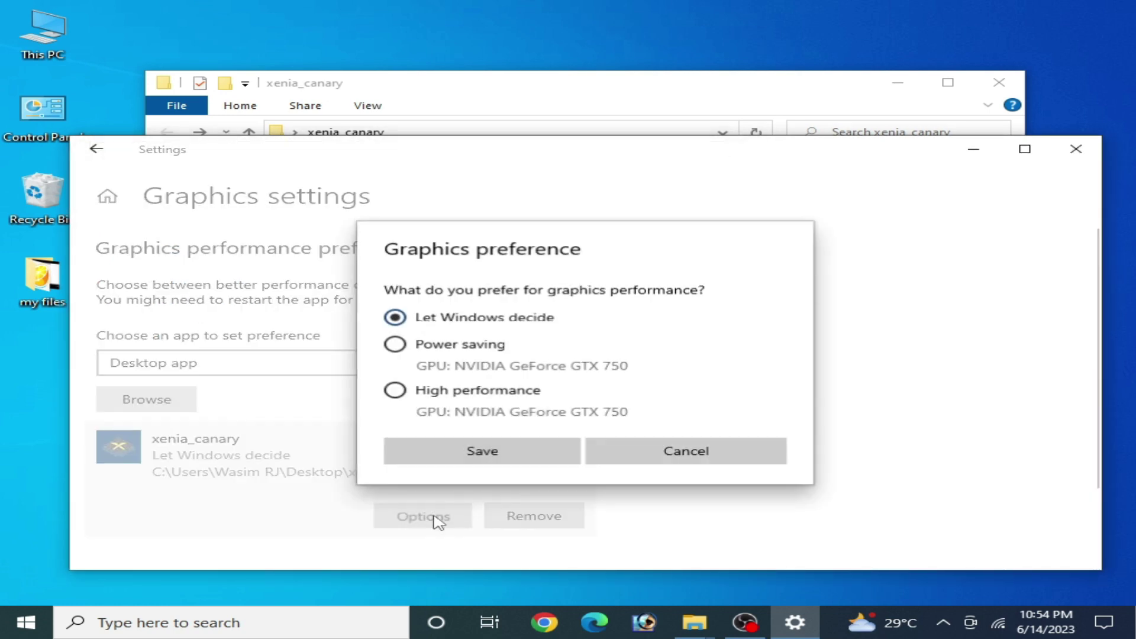
click(398, 392)
click(490, 451)
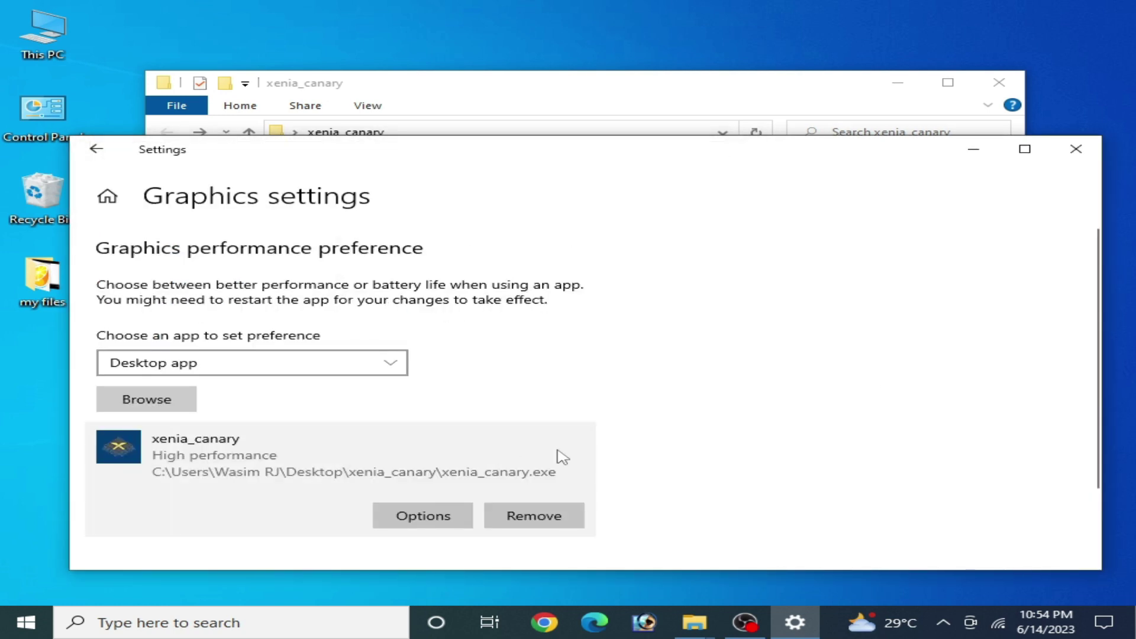
click(1078, 148)
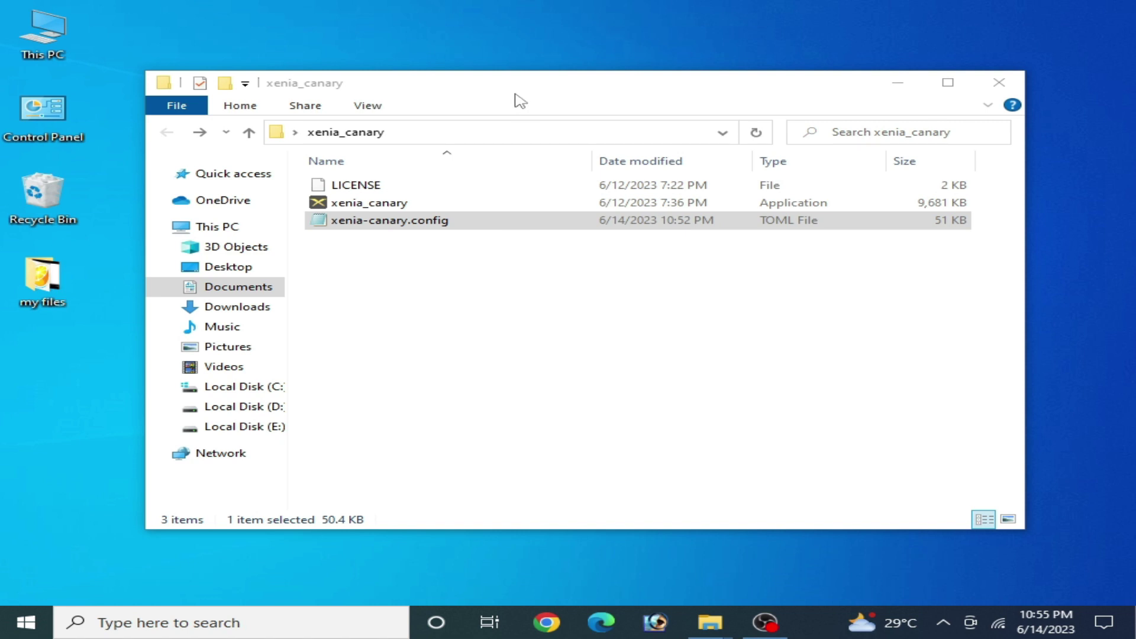
Launch NVIDIA Control Panel from the desktop's right-click menu.
right_click(460, 34)
click(577, 168)
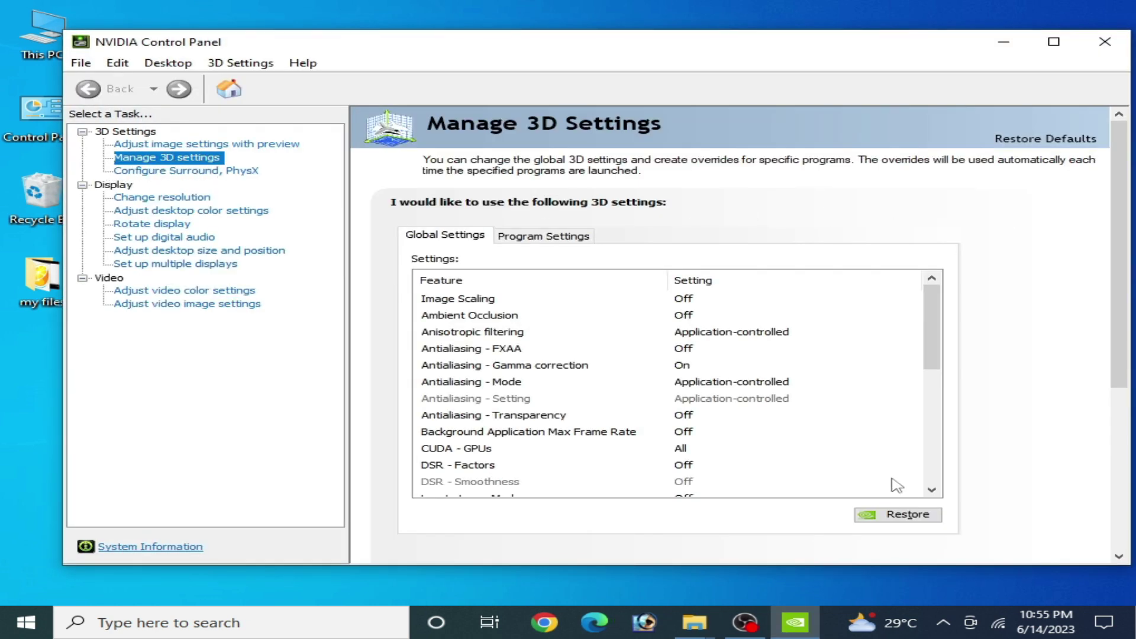
Restore global 3D settings to defaults and set OpenGL rendering GPU to NVIDIA GeForce GTX 750.
click(902, 515)
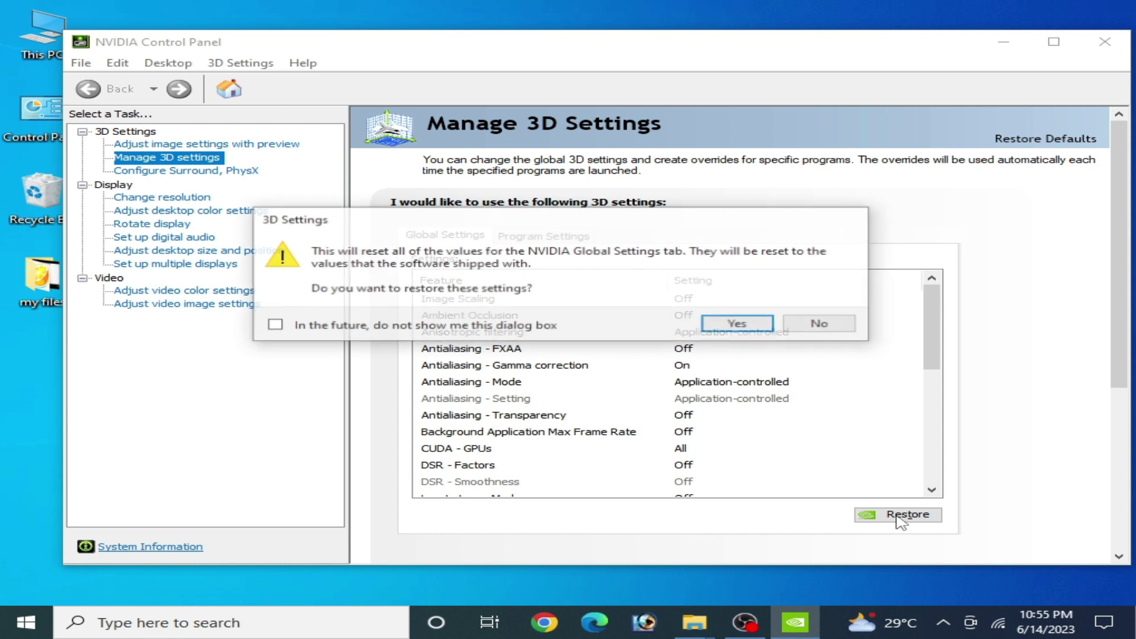
click(739, 325)
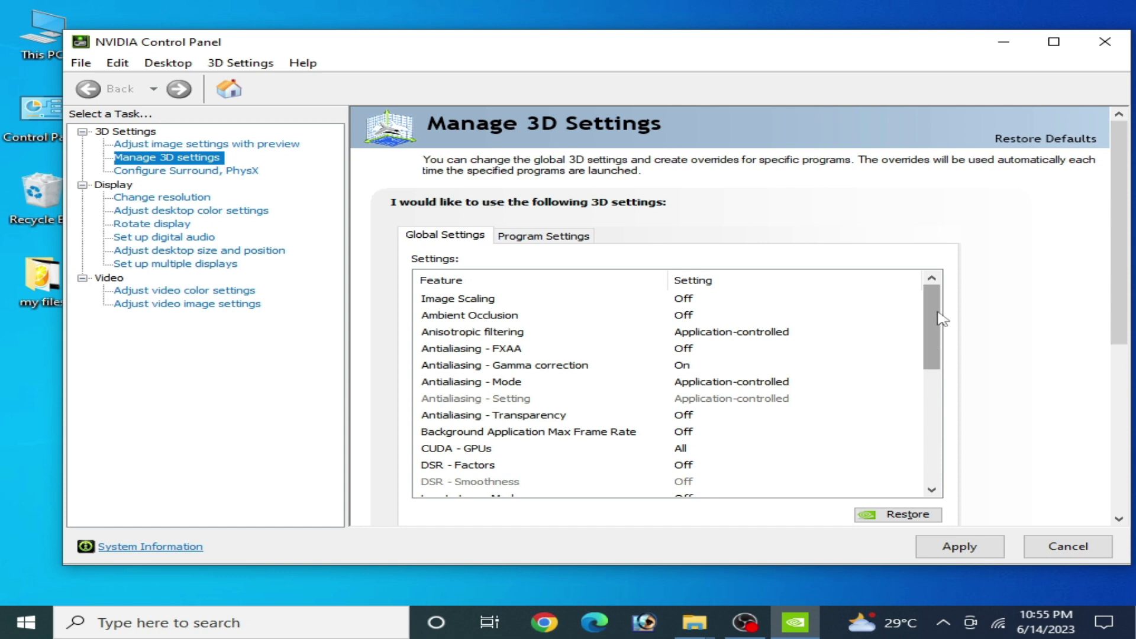
drag(942, 320, 942, 391)
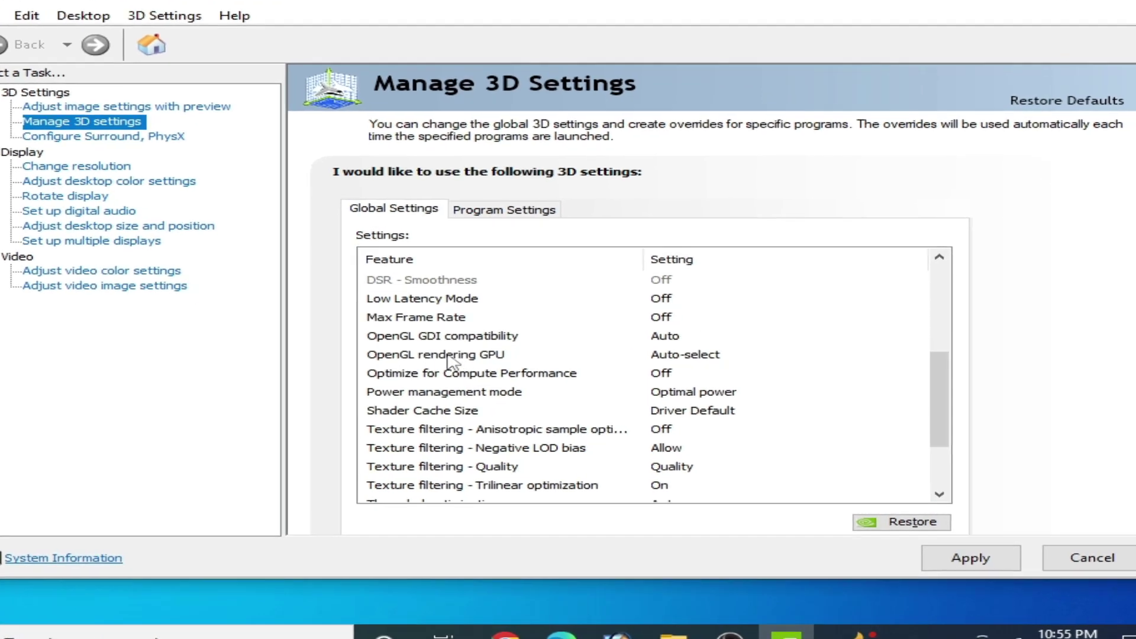
click(688, 349)
click(698, 350)
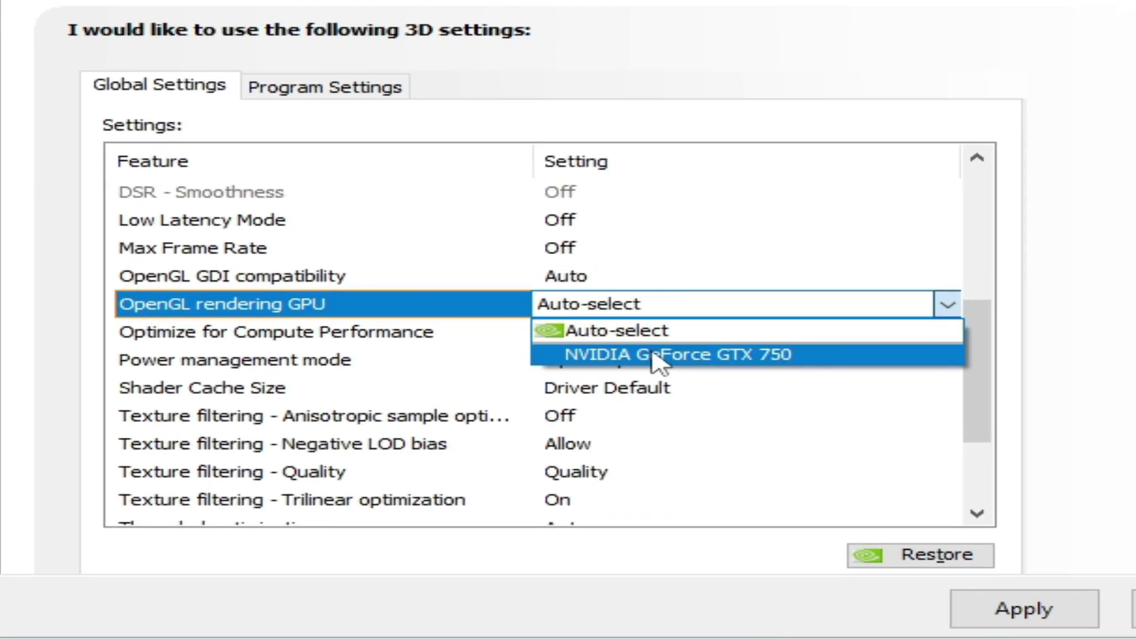
click(657, 355)
Set Power management mode to Prefer maximum performance.
scroll(900, 278, down, 3)
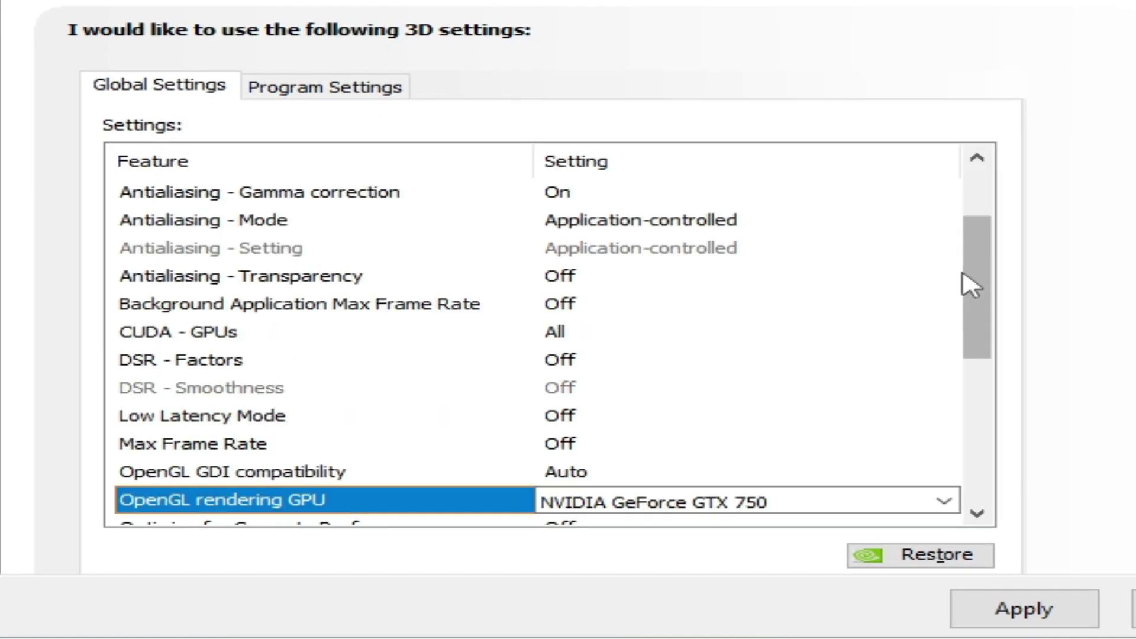
drag(997, 323, 1002, 399)
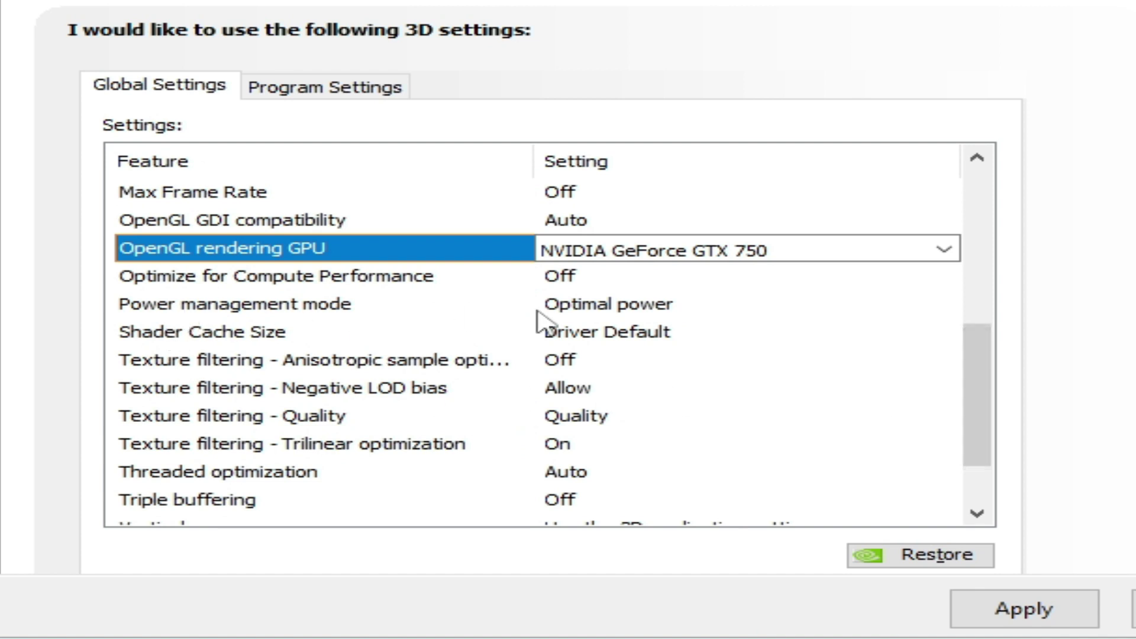
click(649, 314)
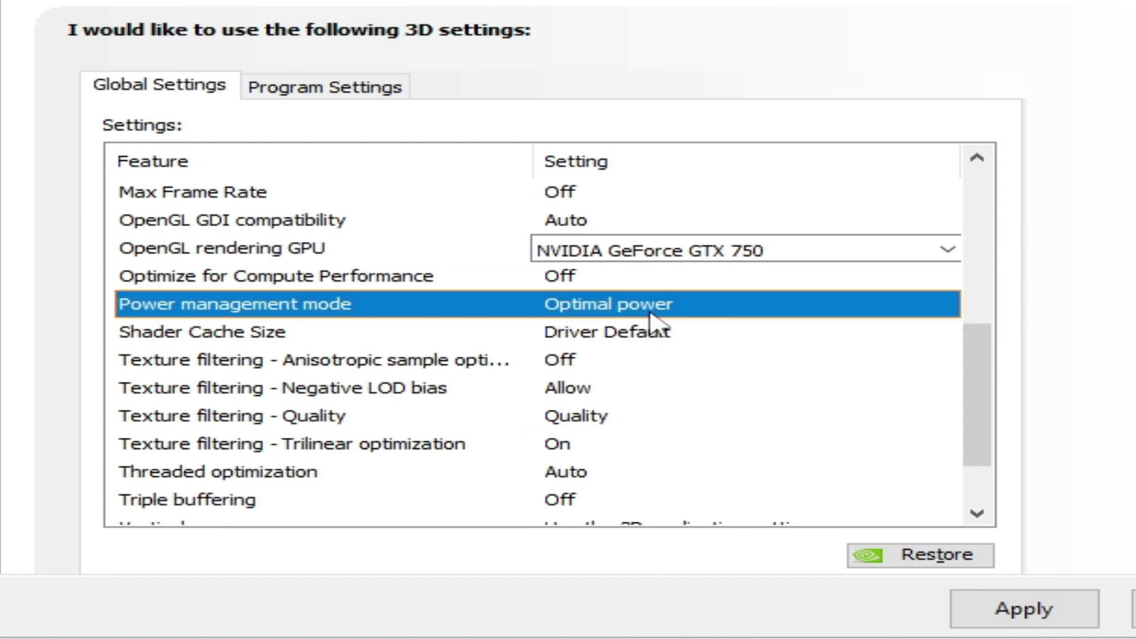
click(651, 315)
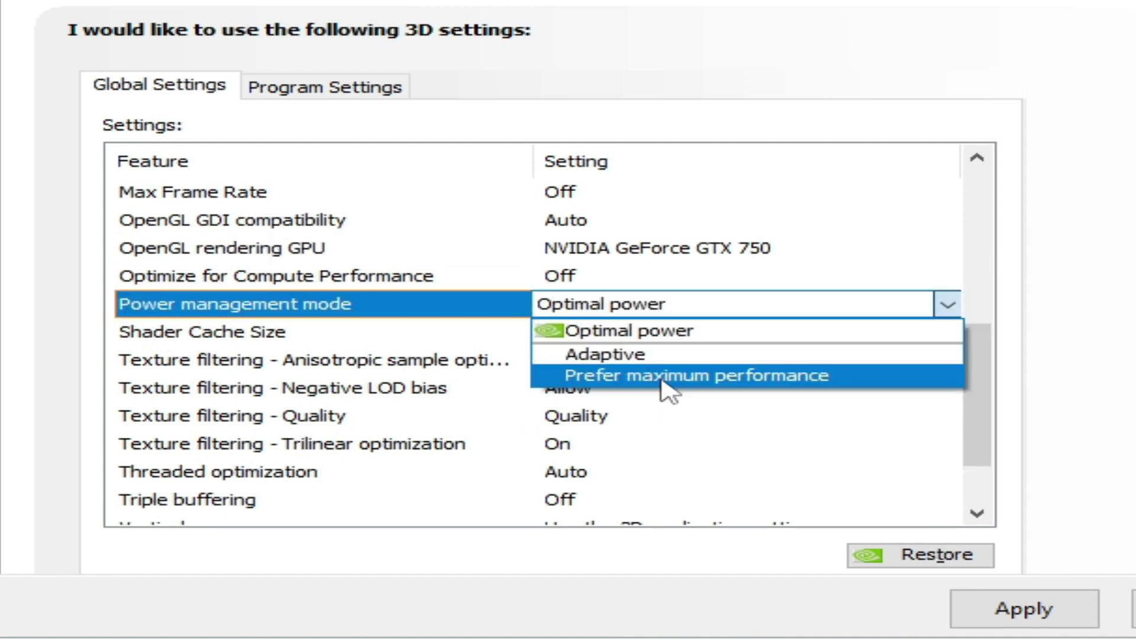
click(658, 384)
Set Texture filtering - Quality to High performance and apply the 3D settings.
drag(989, 289, 666, 407)
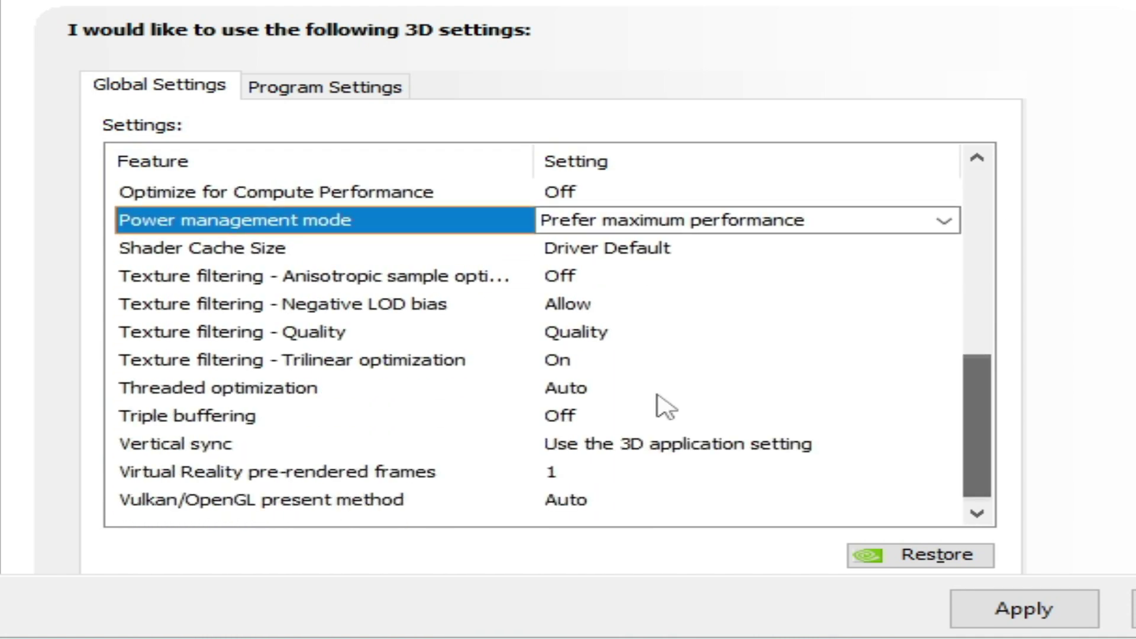
click(629, 335)
click(629, 335)
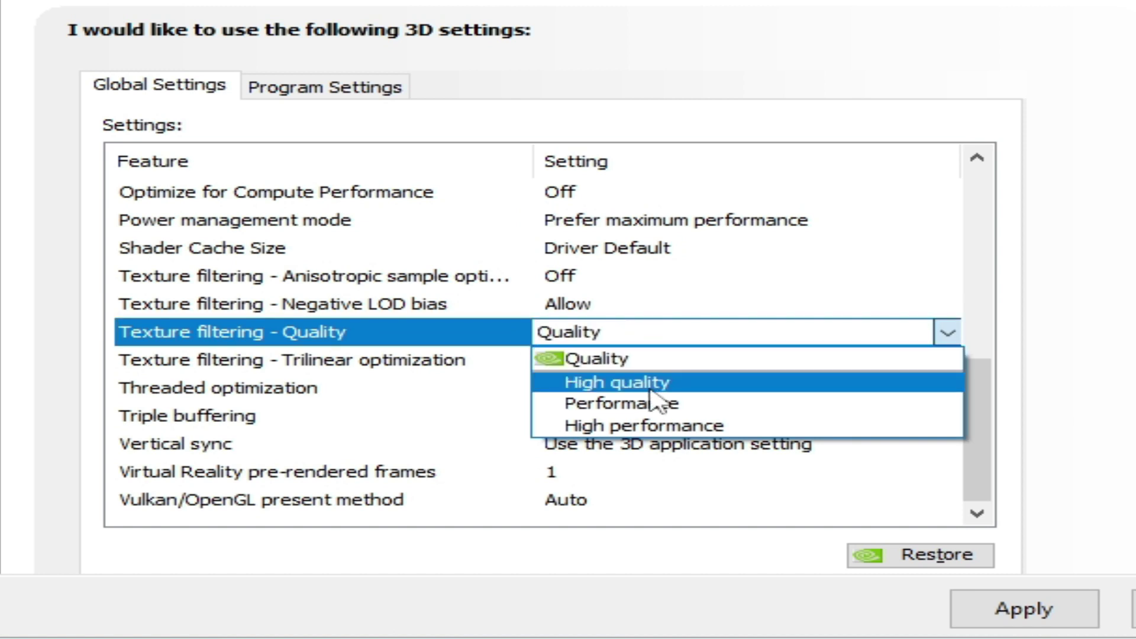
click(665, 431)
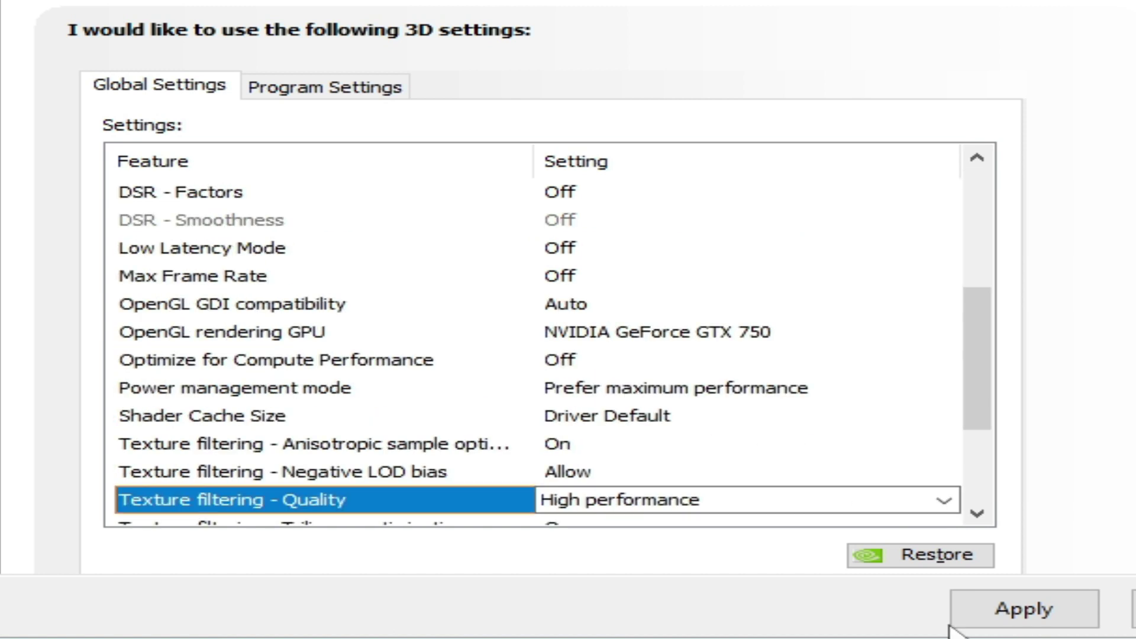
click(973, 617)
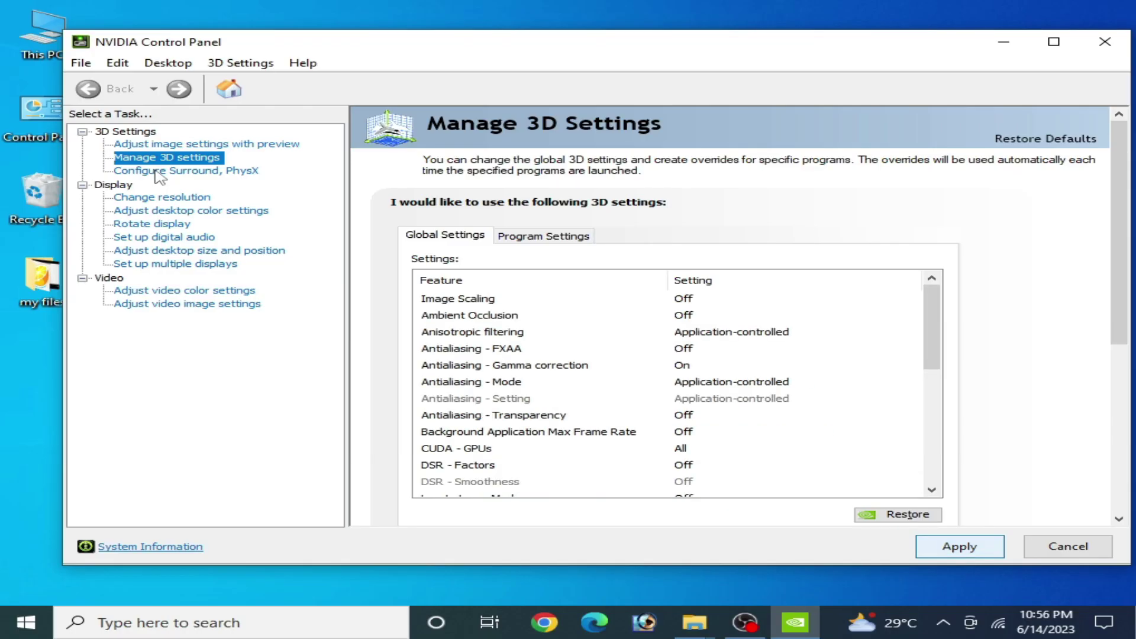
Set the PhysX processor to NVIDIA GeForce GTX 750 and apply.
click(157, 171)
click(861, 264)
click(800, 309)
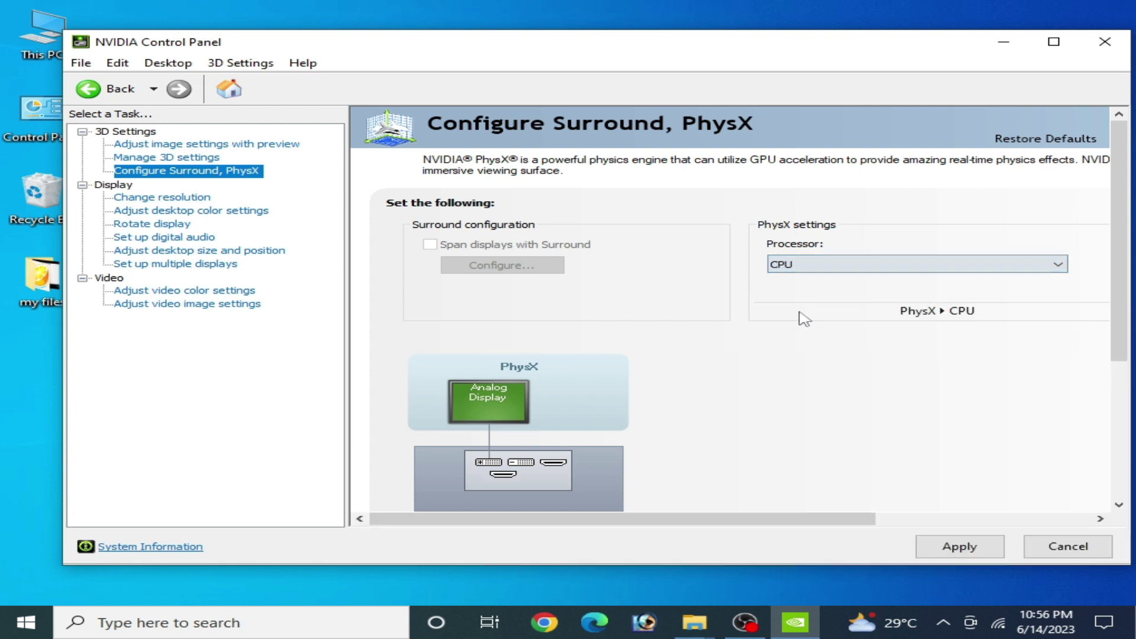
click(829, 264)
click(836, 295)
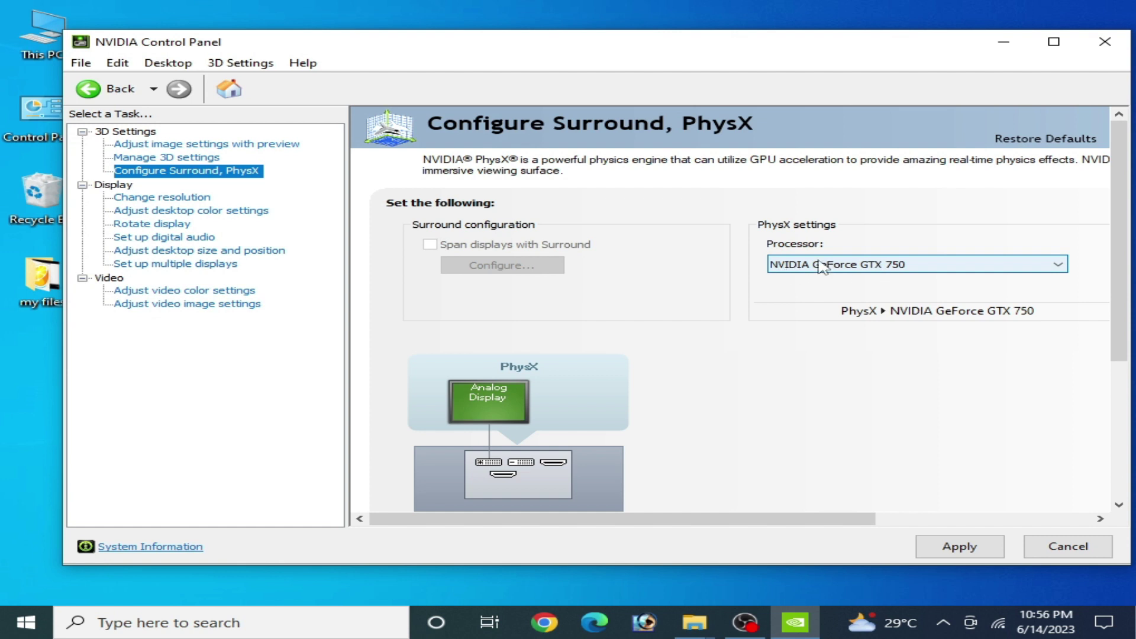
click(954, 543)
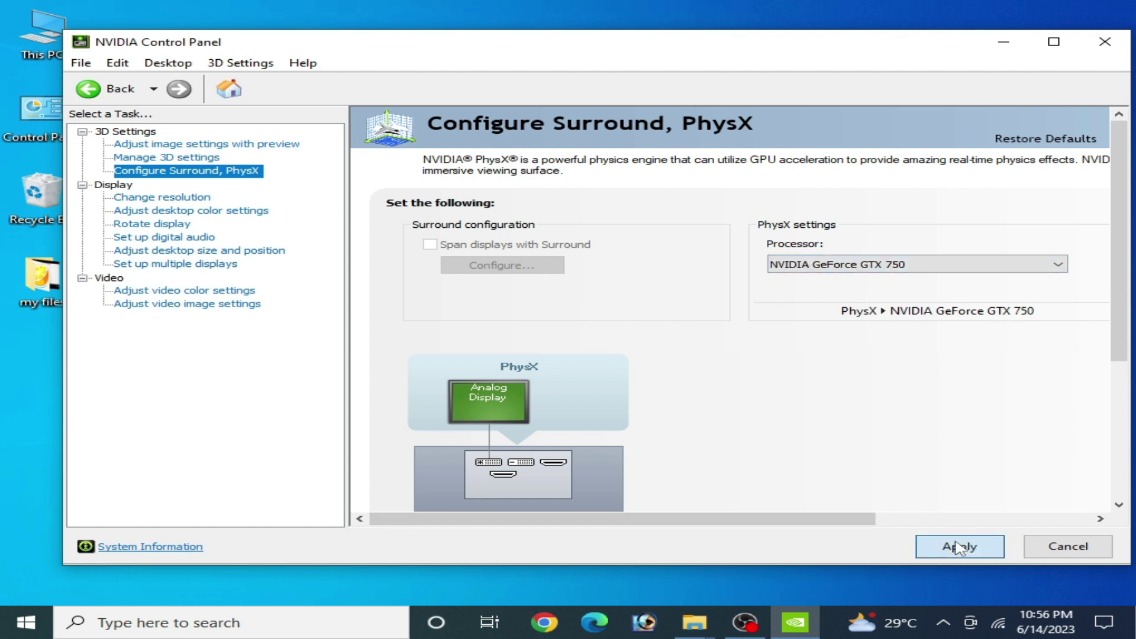
In Adjust image settings with preview, use my preference emphasizing Performance.
click(167, 145)
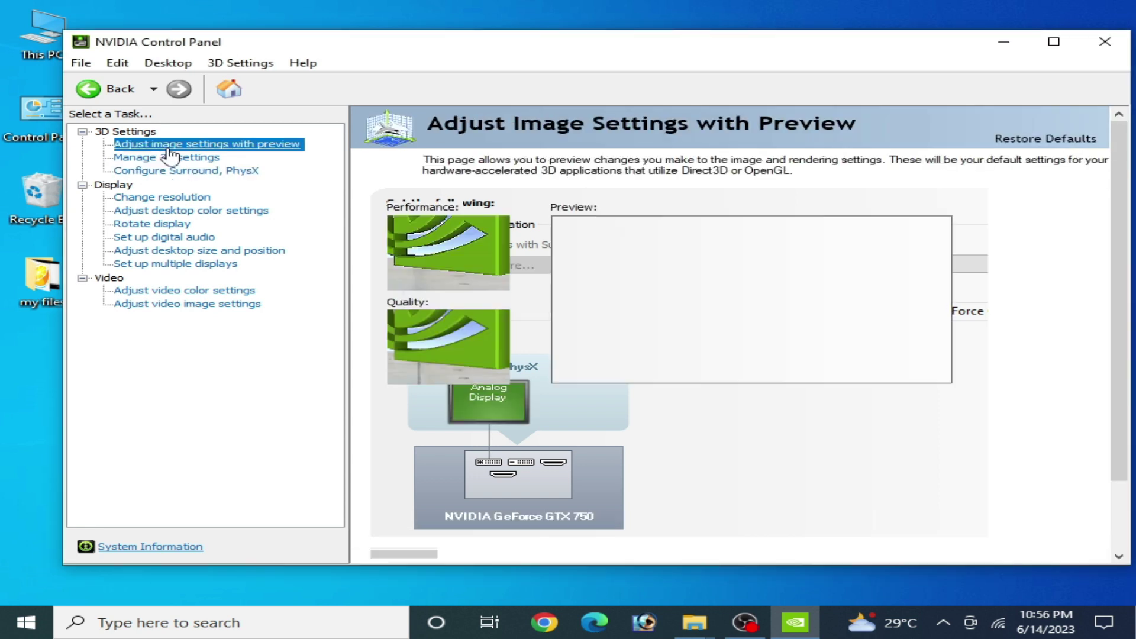
click(566, 445)
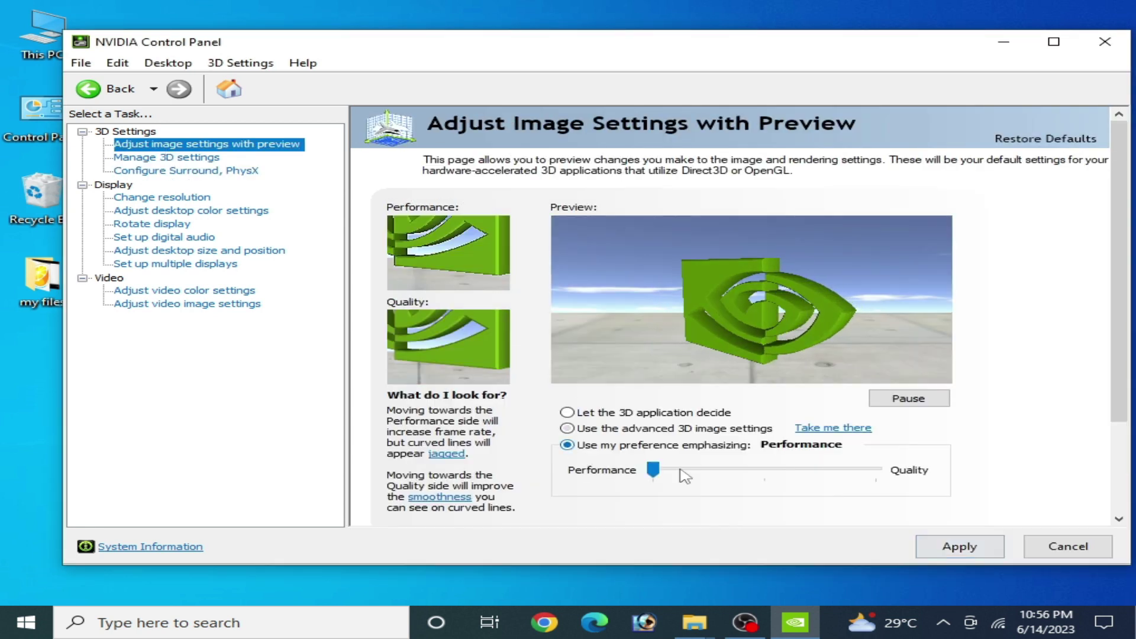
click(714, 471)
click(655, 470)
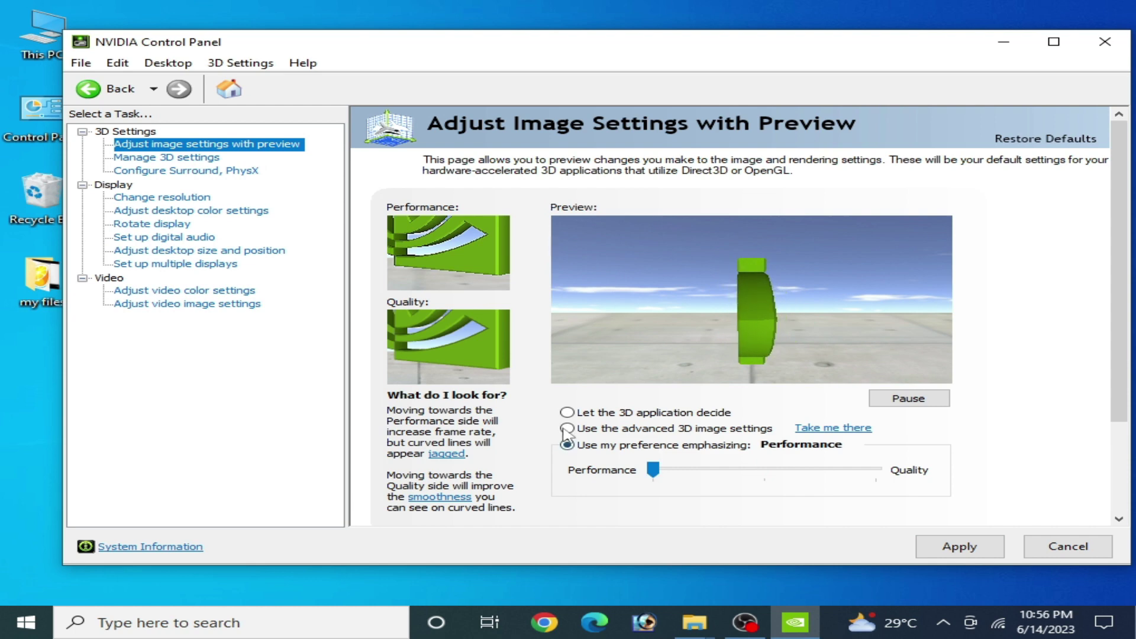